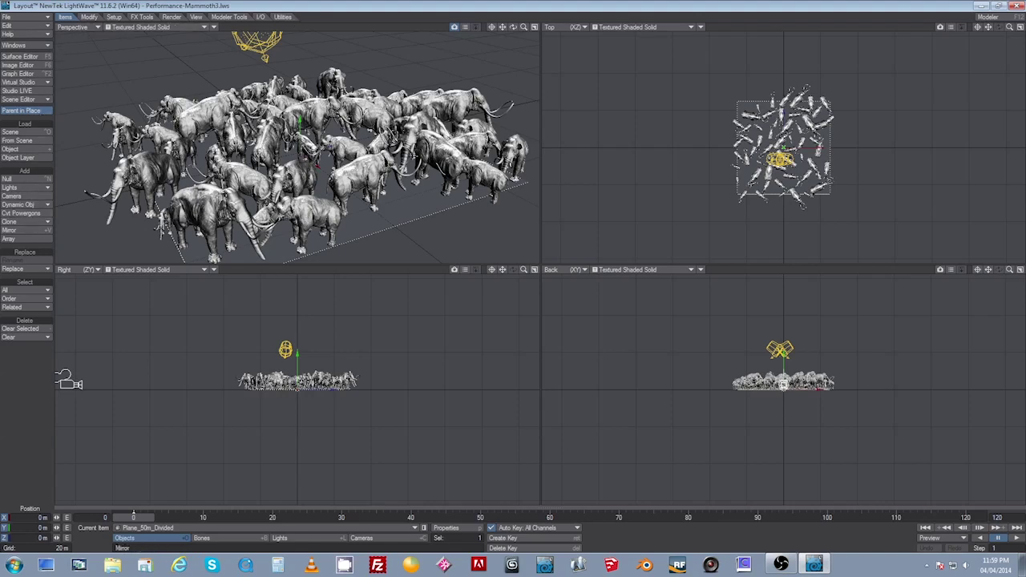
# - Clear the mammoth scene and quit Layout
pyautogui.press('KP_0')
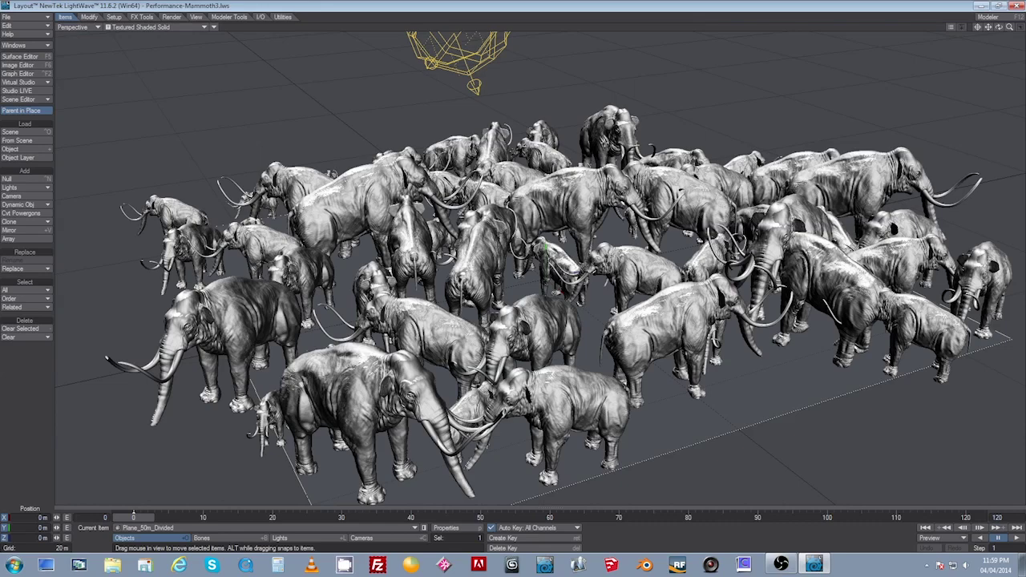
pyautogui.moveTo(999, 29); pyautogui.dragTo(929, 45)
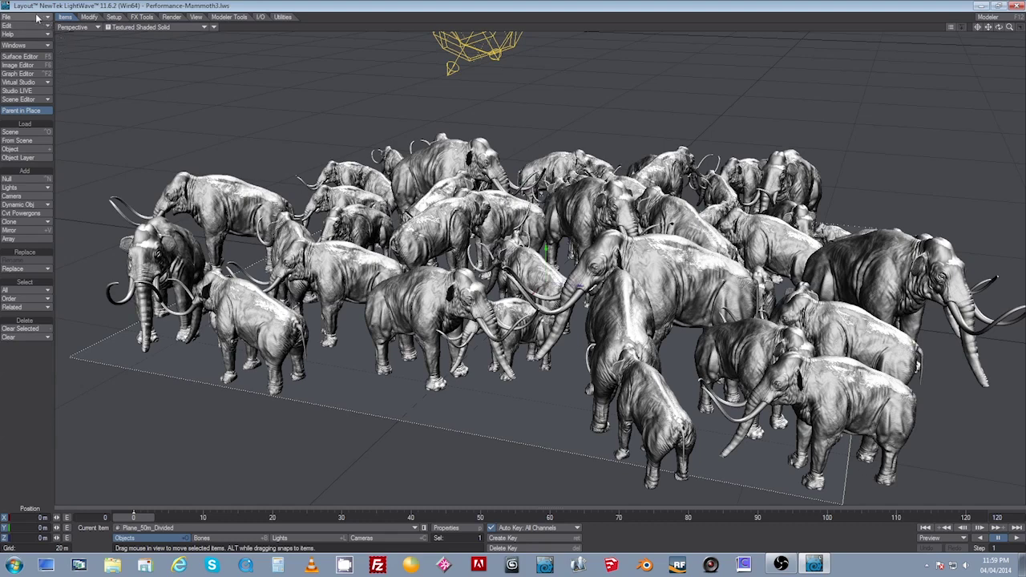
pyautogui.click(7, 17)
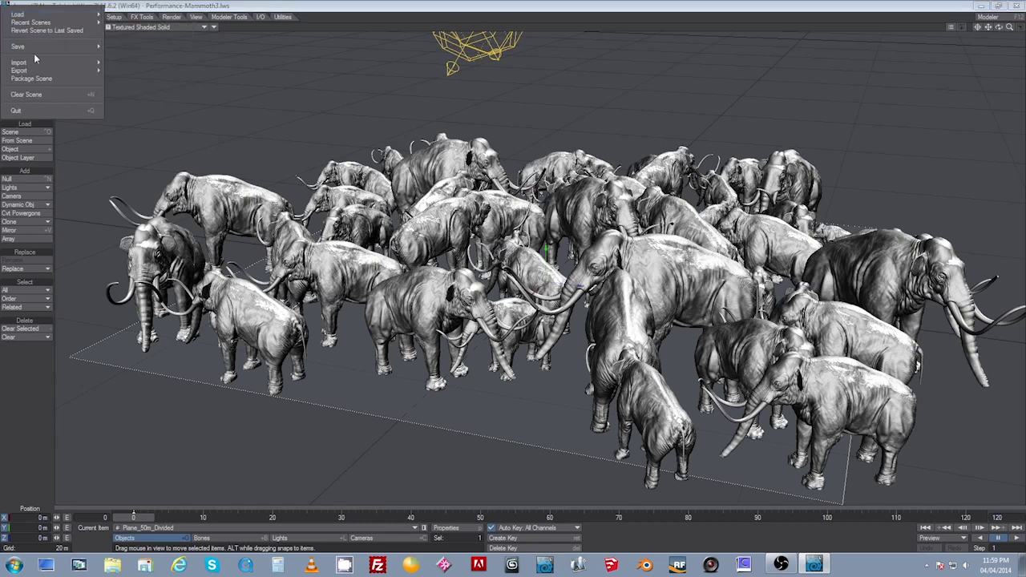
pyautogui.click(35, 95)
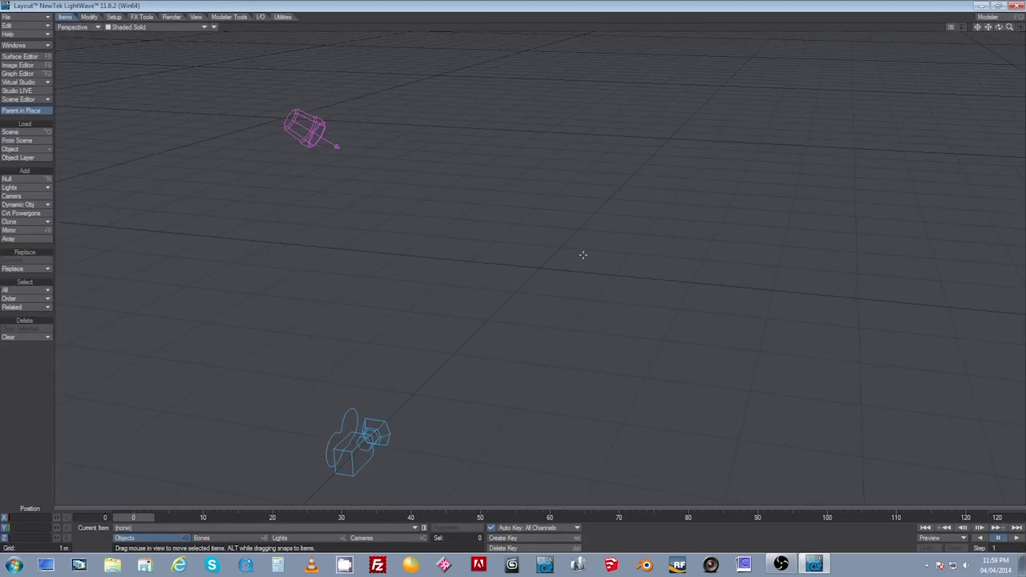
pyautogui.click(8, 17)
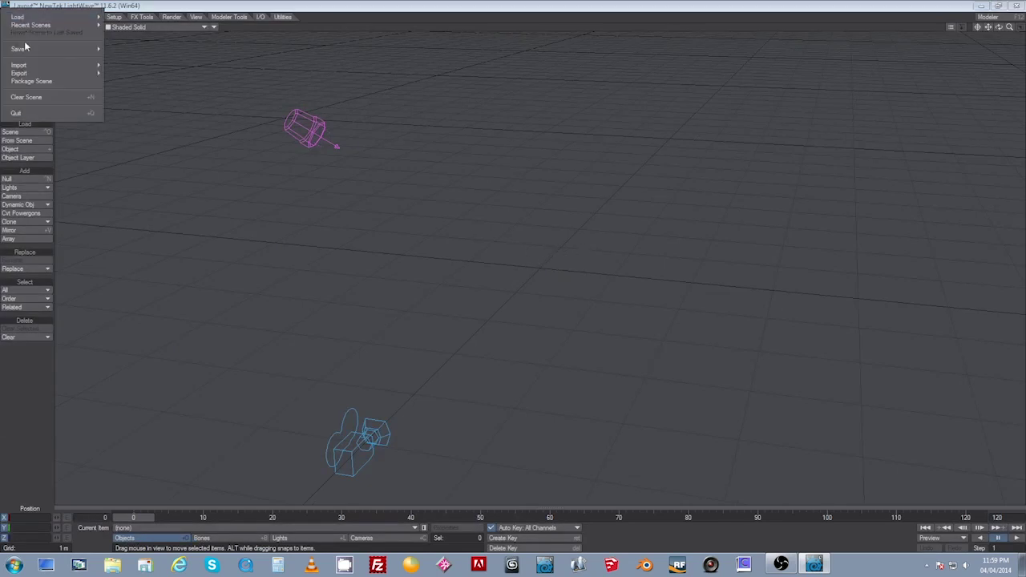
pyautogui.click(37, 112)
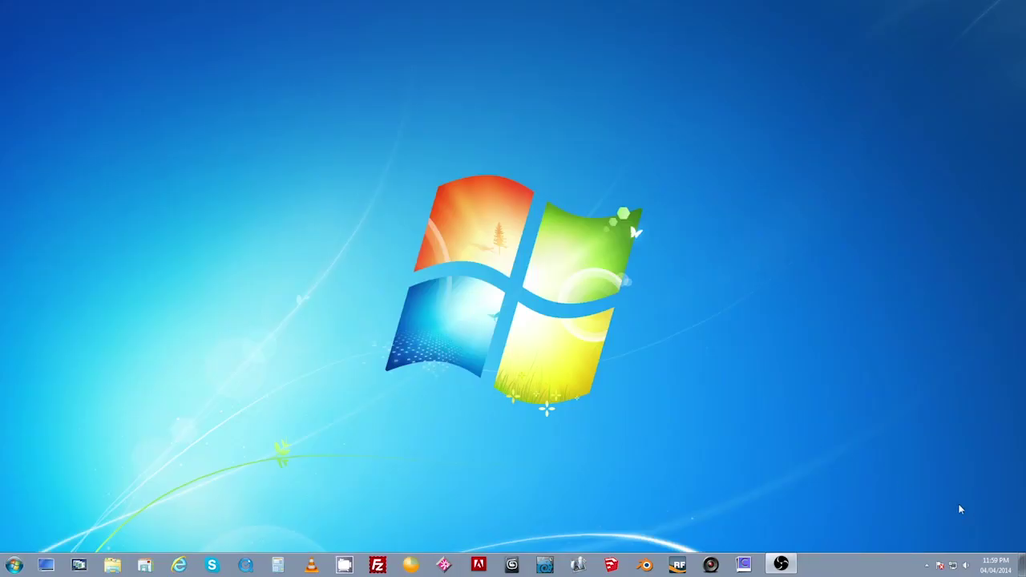
# - In the NVIDIA Control Panel, apply the 3D App - Visual Simulation global preset and close the panel
pyautogui.rightClick(524, 248)
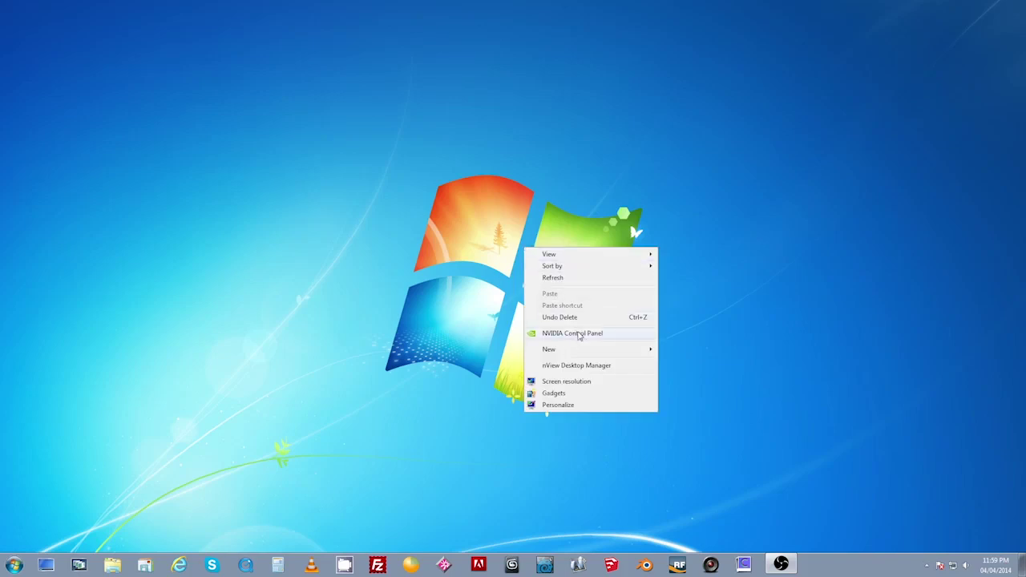
pyautogui.click(579, 334)
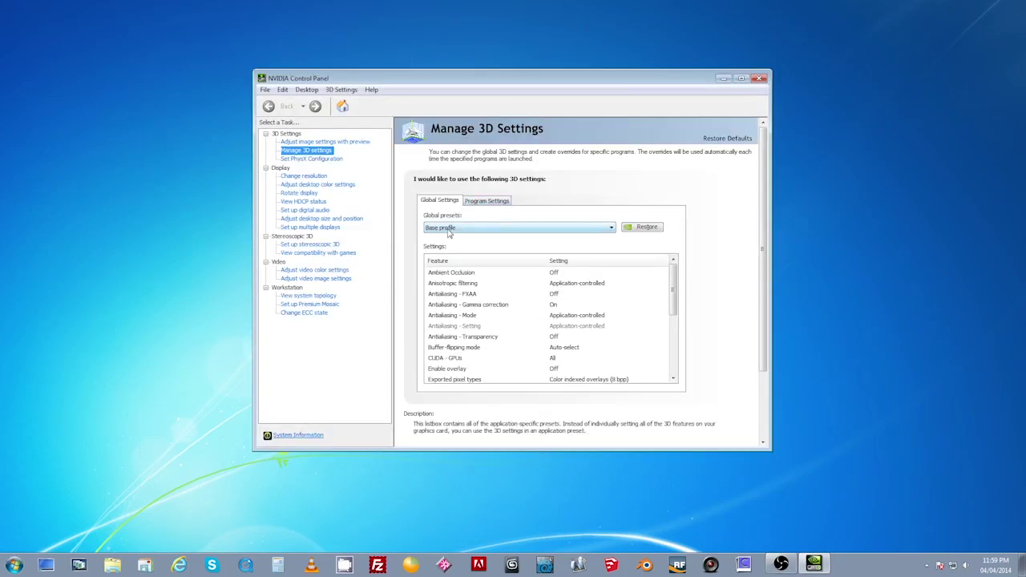
pyautogui.click(448, 232)
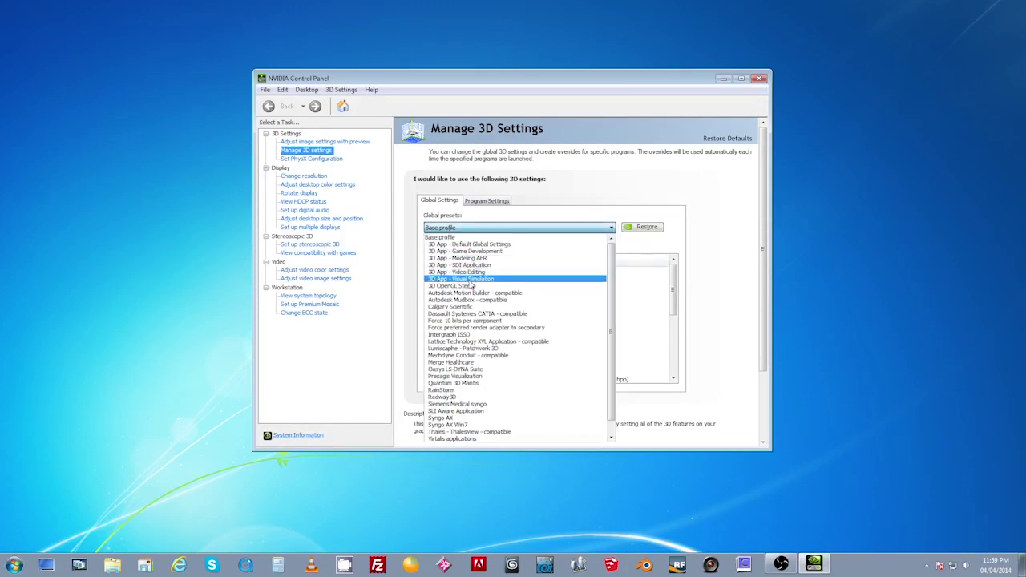
pyautogui.click(473, 279)
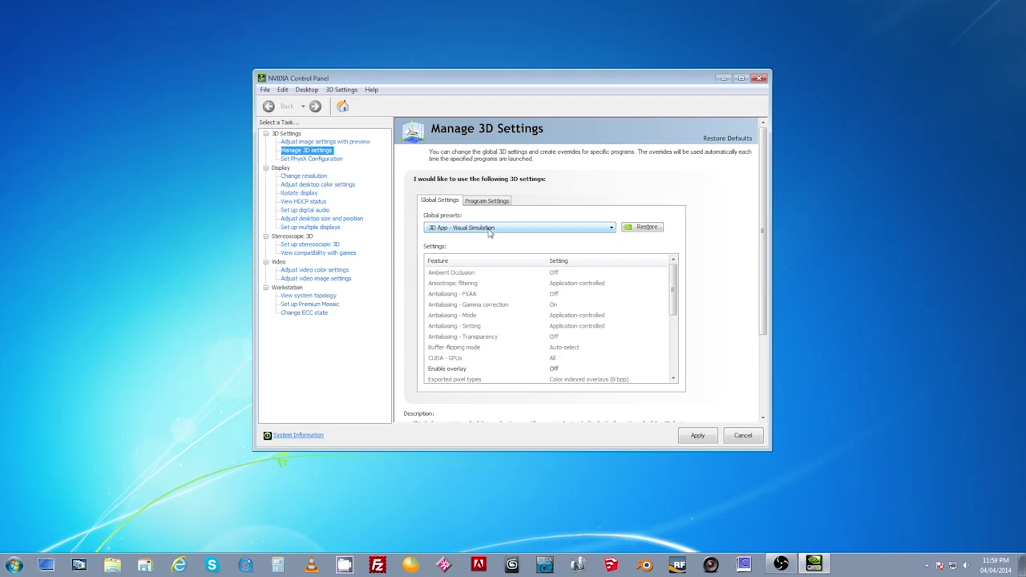
pyautogui.click(698, 438)
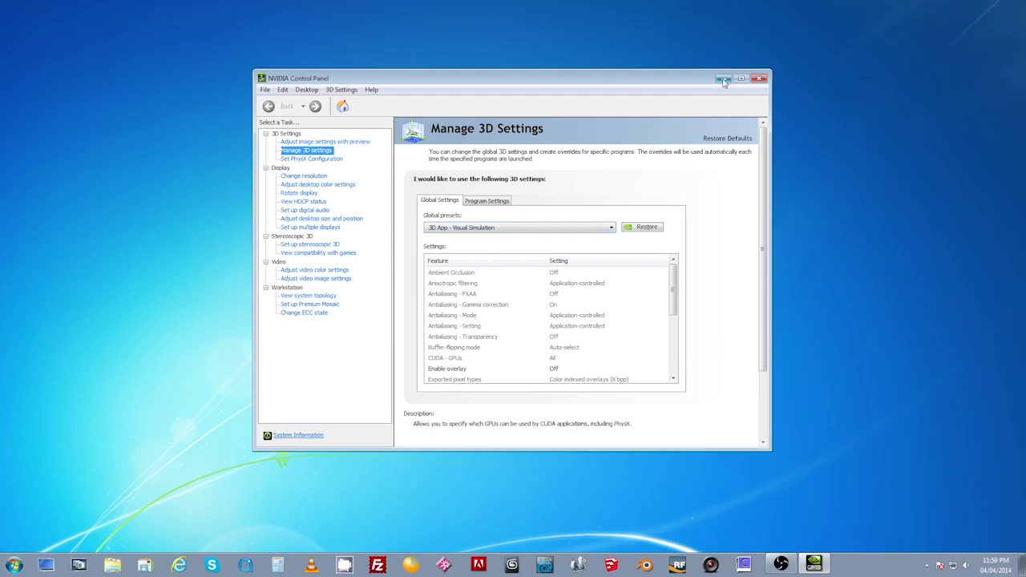
pyautogui.click(762, 80)
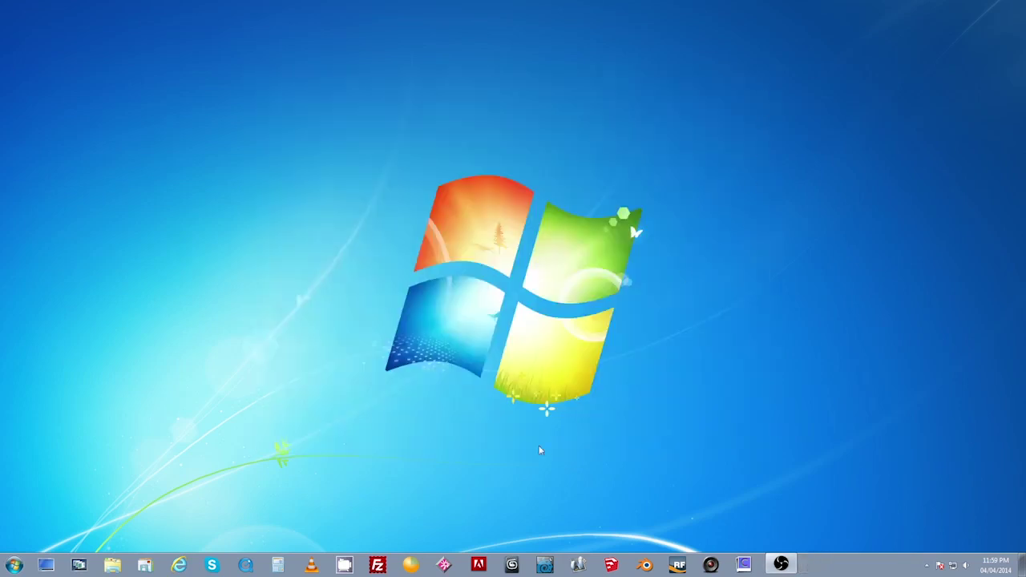
# - Launch Layout 11.6.2 (64-bit) from the desktop and orbit the empty perspective view
pyautogui.rightClick(545, 565)
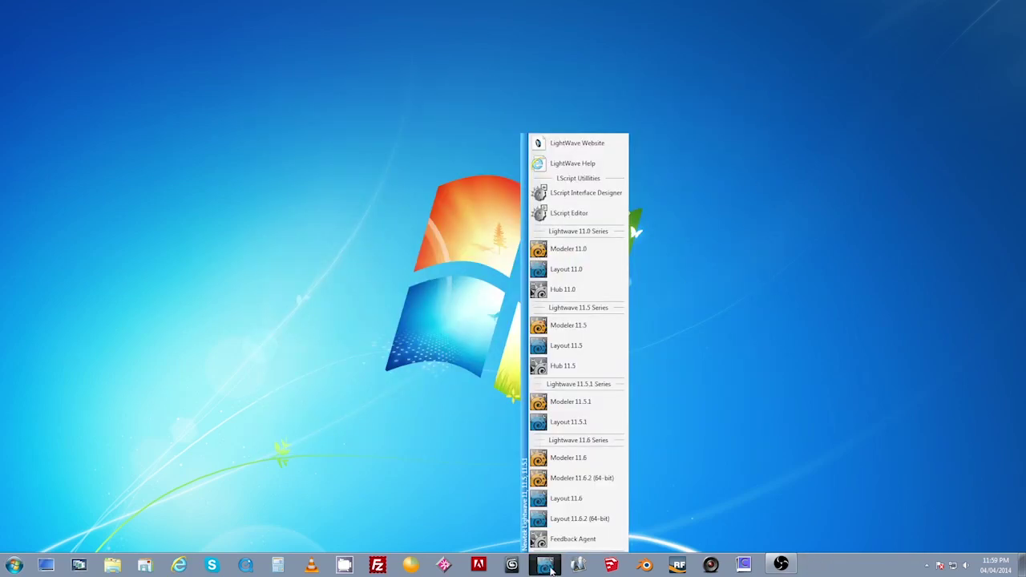
pyautogui.click(571, 519)
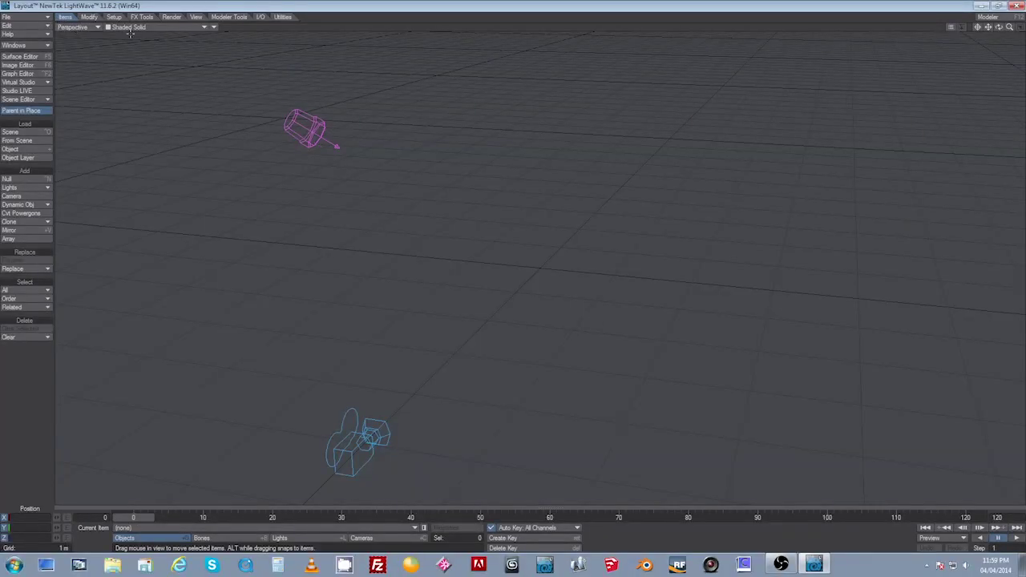
pyautogui.moveTo(998, 28); pyautogui.dragTo(178, 28)
# - Load the scene Performance-Mammoth3.lws from the Performance_Mammoth Scenes folder
pyautogui.click(32, 17)
pyautogui.moveTo(34, 20)
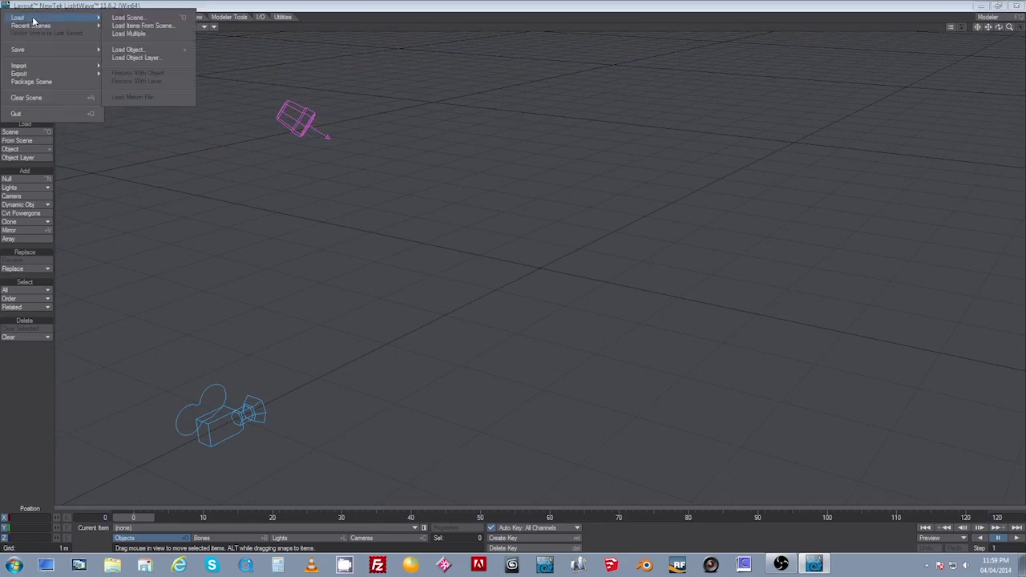
pyautogui.click(138, 17)
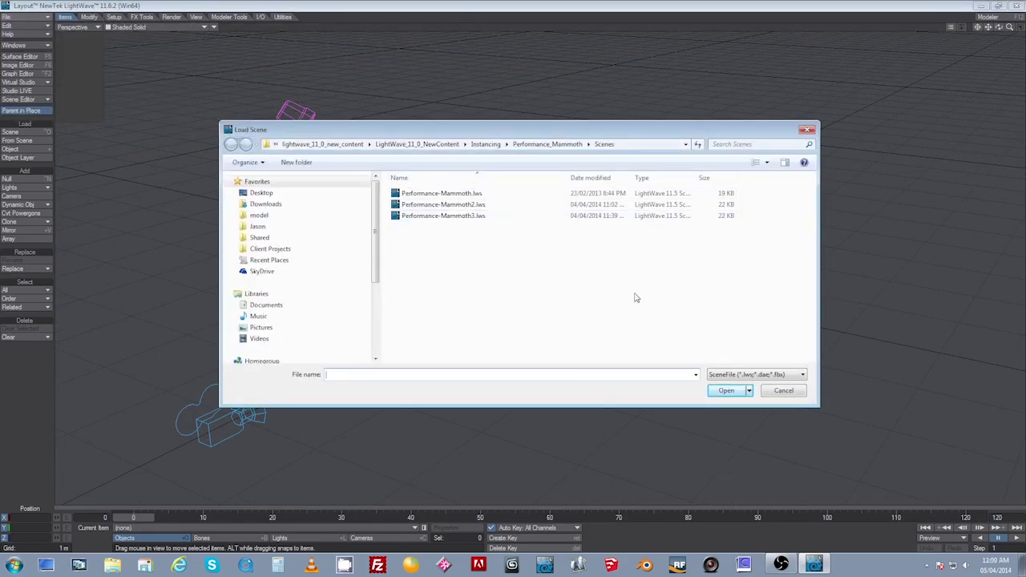
pyautogui.click(962, 525)
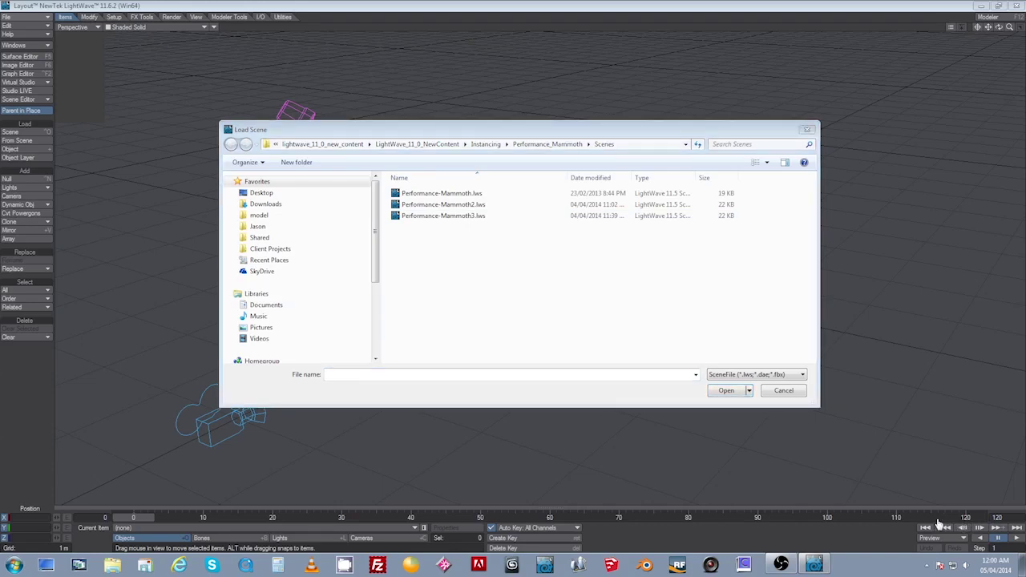
pyautogui.click(465, 216)
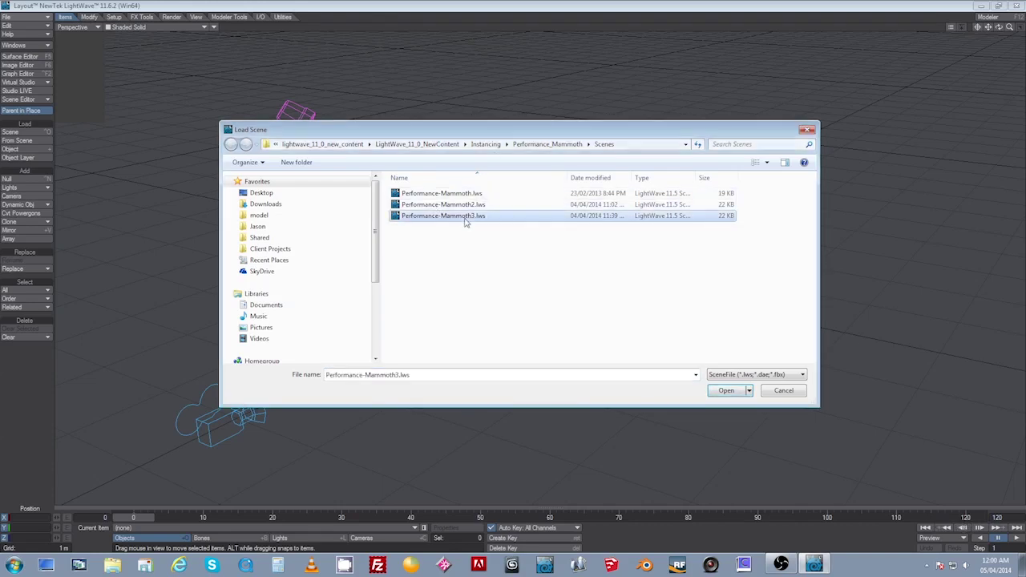
pyautogui.click(727, 391)
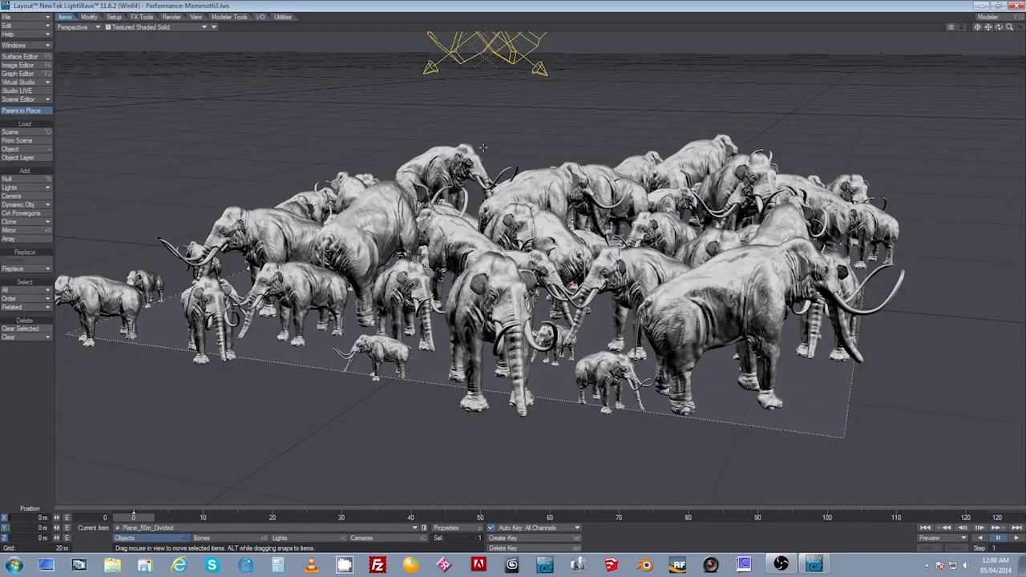
# - Orbit the mammoth herd and cycle through the single, quad and split viewport layouts to examine redraw performance
pyautogui.moveTo(999, 27)
pyautogui.mouseDown()
pyautogui.moveTo(946, 48)
pyautogui.moveTo(890, 96)
pyautogui.moveTo(822, 28)
pyautogui.moveTo(838, 50)
pyautogui.moveTo(878, 67)
pyautogui.moveTo(857, 25)
pyautogui.moveTo(890, 10)
pyautogui.moveTo(929, 100)
pyautogui.moveTo(990, 9)
pyautogui.moveTo(922, 58)
pyautogui.moveTo(882, 59)
pyautogui.moveTo(1000, 29)
pyautogui.mouseUp()
pyautogui.press('F4')
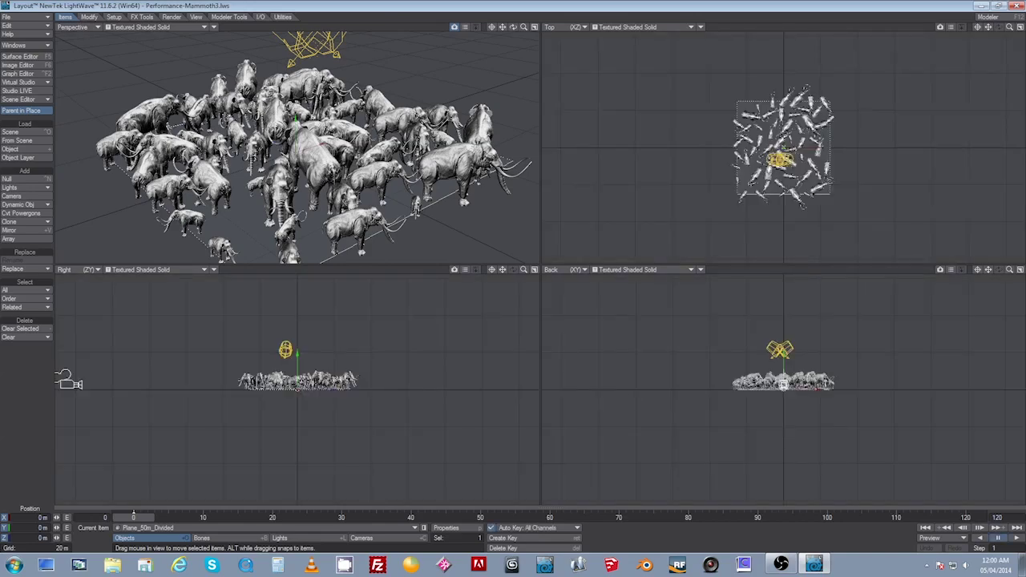
pyautogui.press('F3')
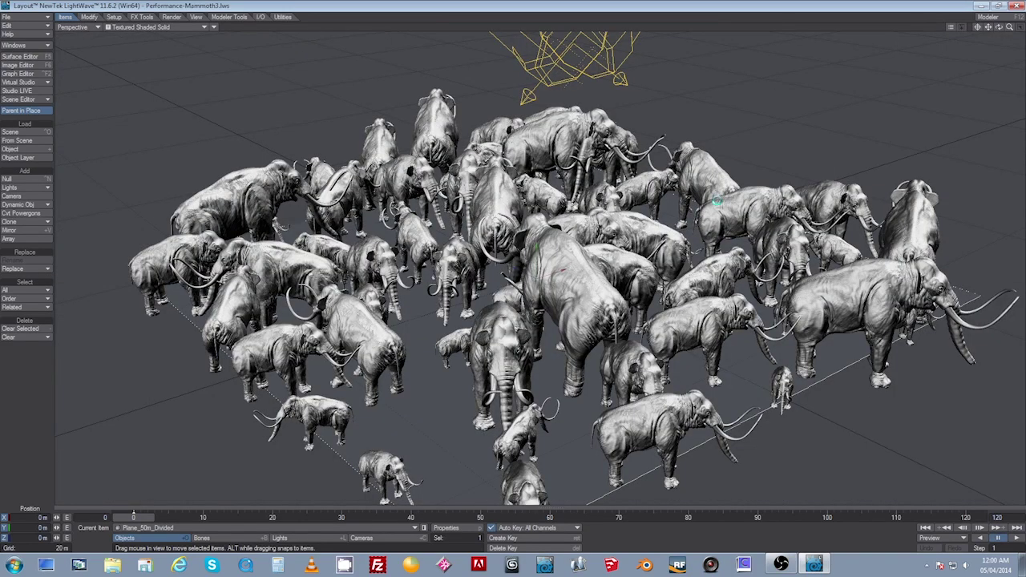
pyautogui.press('F4')
pyautogui.press('F4')
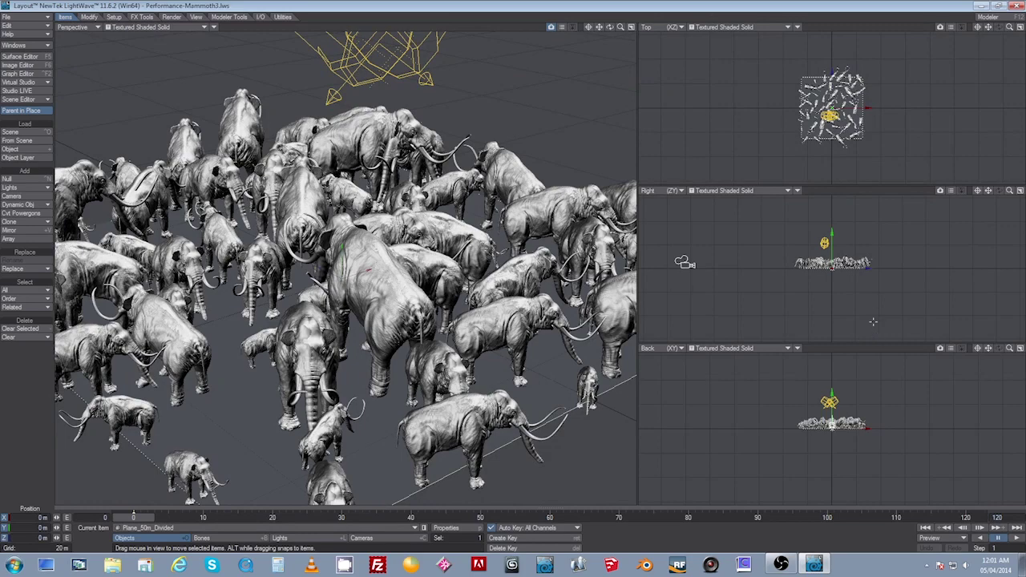
pyautogui.press('F4')
pyautogui.press('ctrl+KP_0')
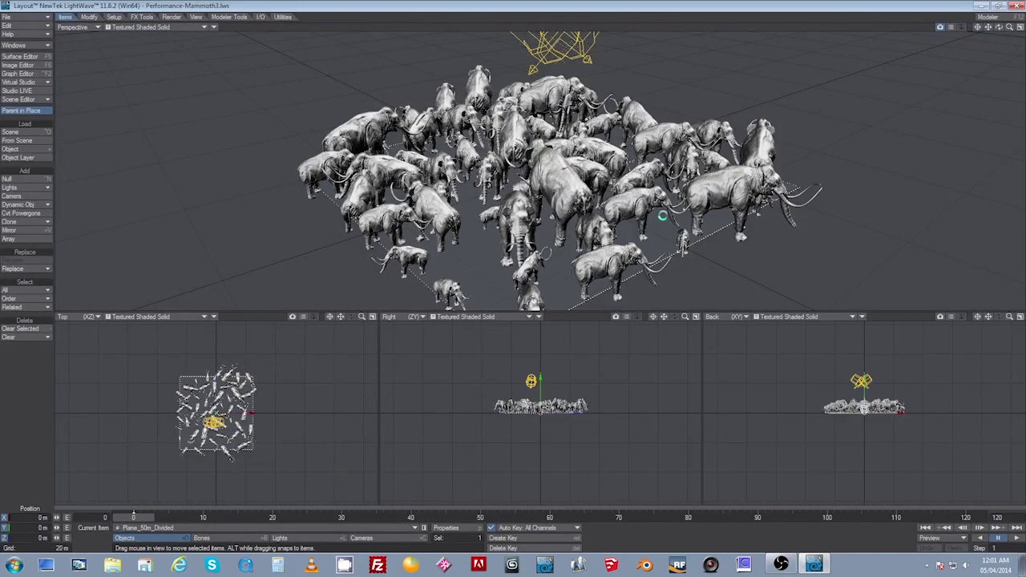
pyautogui.press('F4')
pyautogui.press('F3')
pyautogui.press('F3')
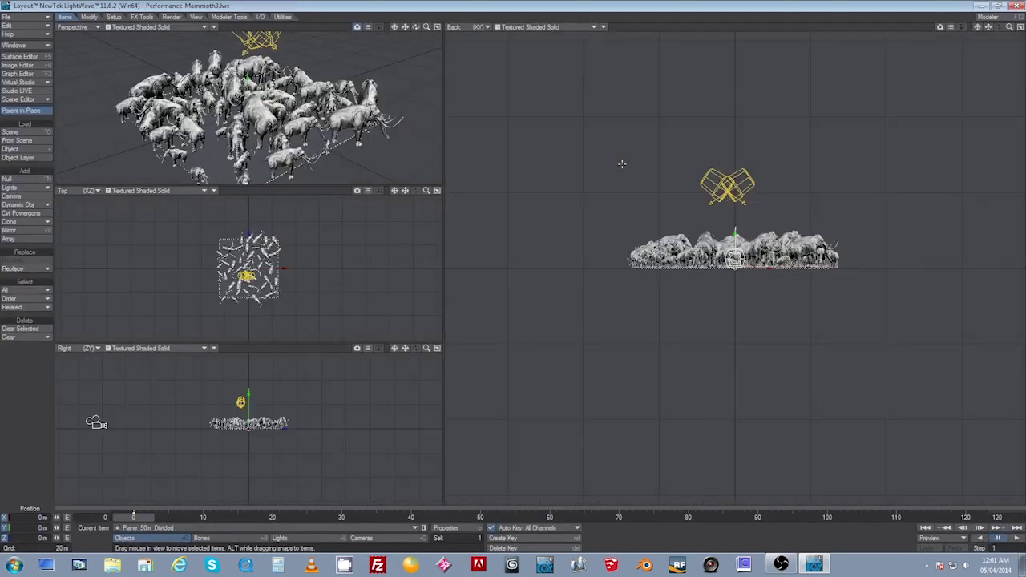
pyautogui.press('ctrl+KP_0')
pyautogui.press('ctrl+KP_0')
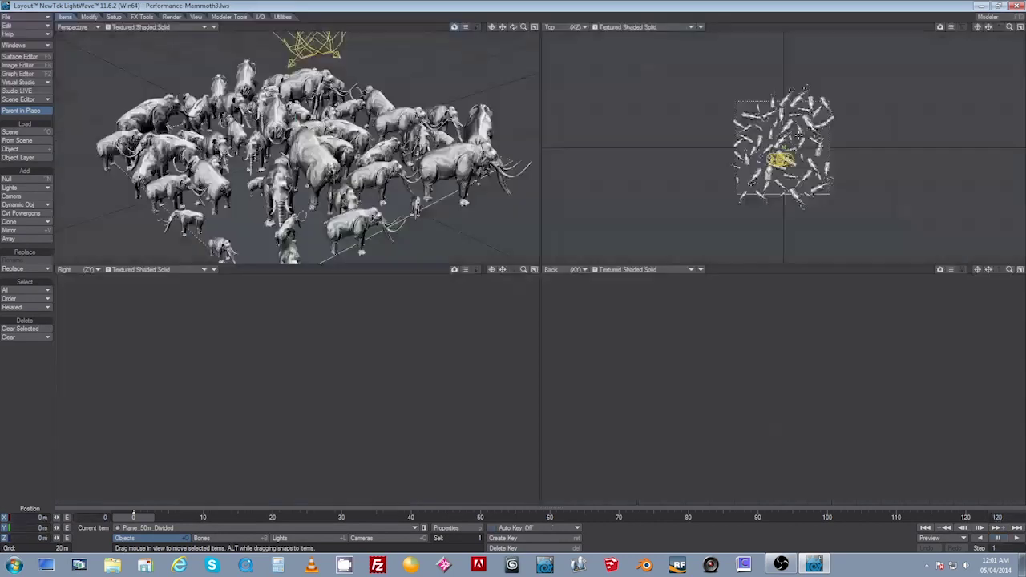
pyautogui.press('F4')
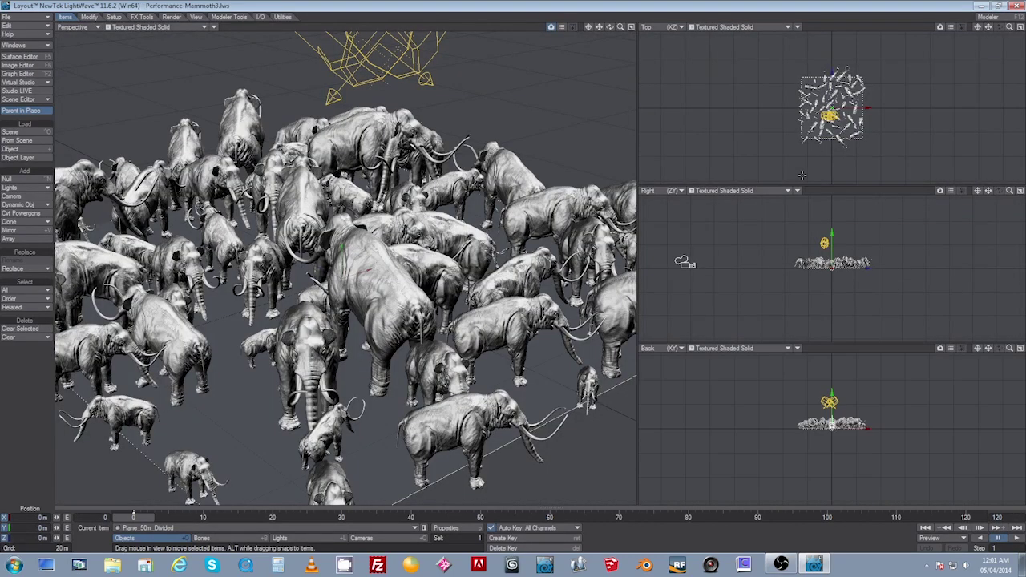
pyautogui.press('ctrl+KP_0')
pyautogui.press('ctrl+KP_0')
pyautogui.press('ctrl+KP_0')
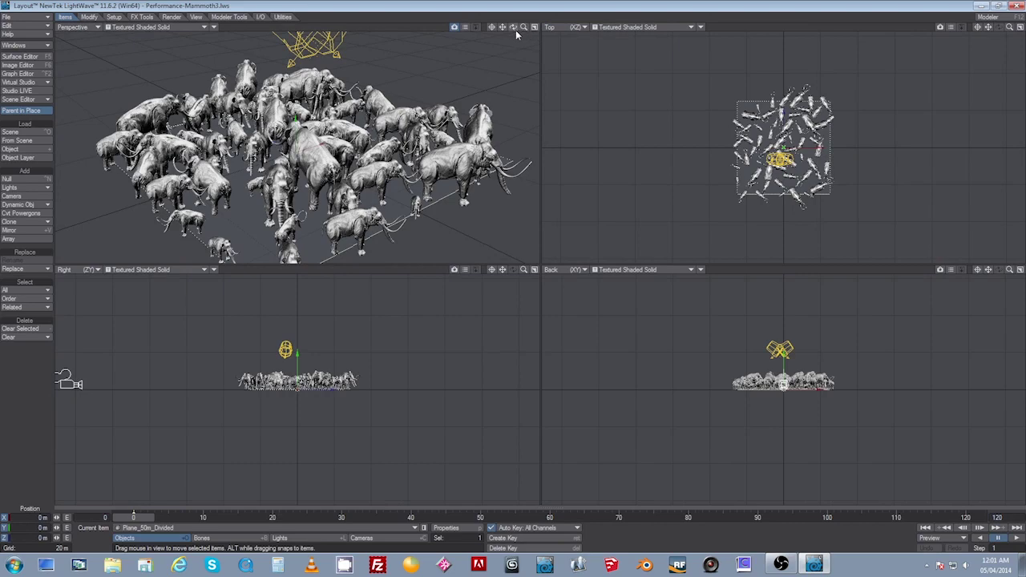
# - Examine viewport responsiveness by zooming into the herd in the perspective and right views and panning the top and right views
pyautogui.moveTo(524, 28); pyautogui.dragTo(553, 29)
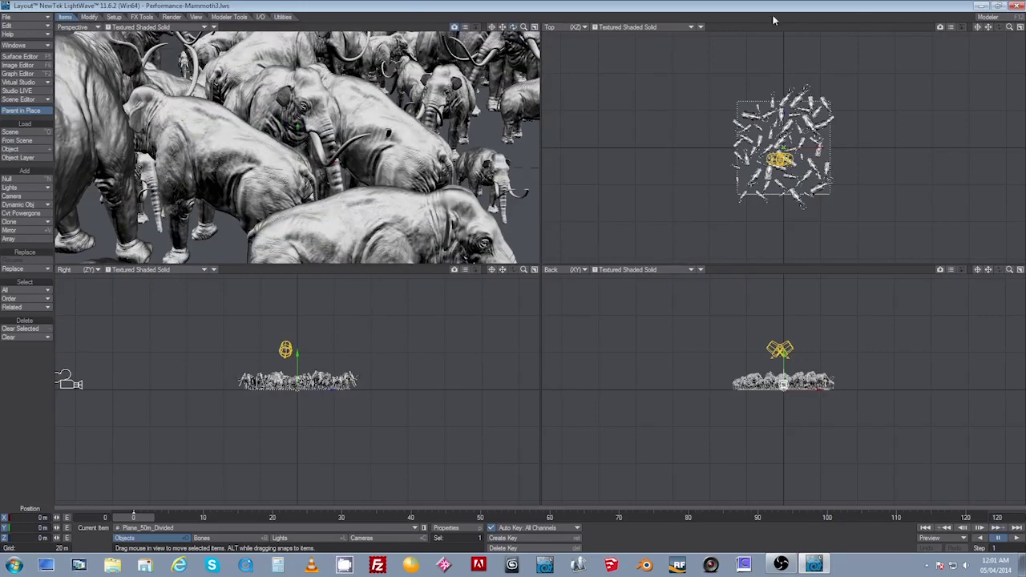
pyautogui.moveTo(988, 27); pyautogui.dragTo(957, 1)
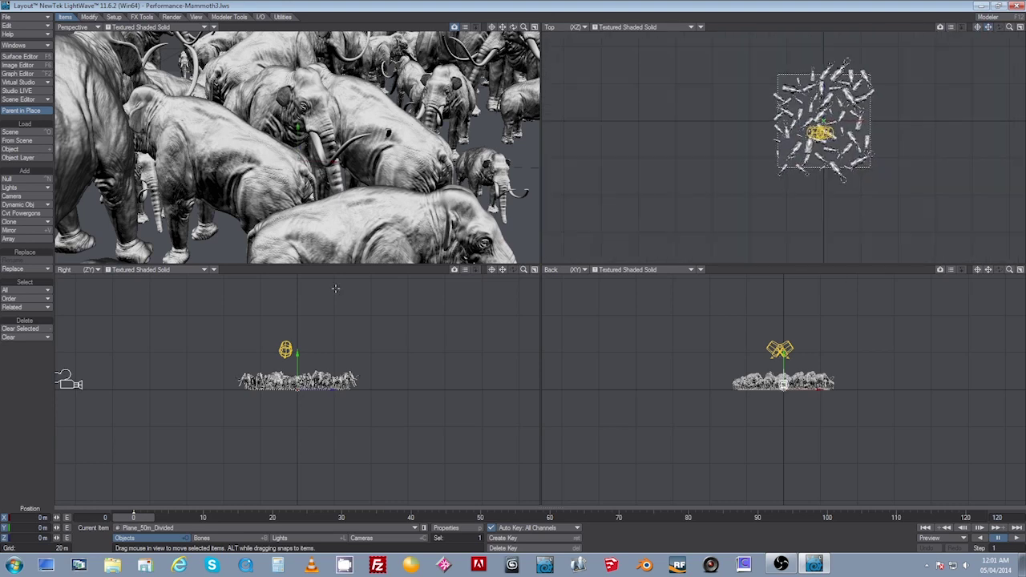
pyautogui.moveTo(502, 269); pyautogui.dragTo(524, 243)
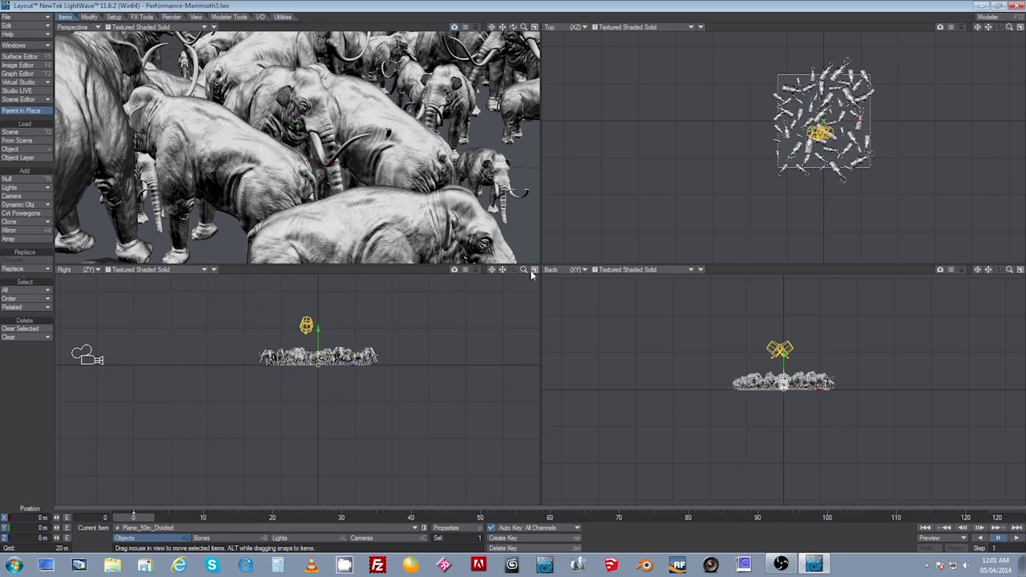
pyautogui.click(534, 270)
pyautogui.click(1020, 27)
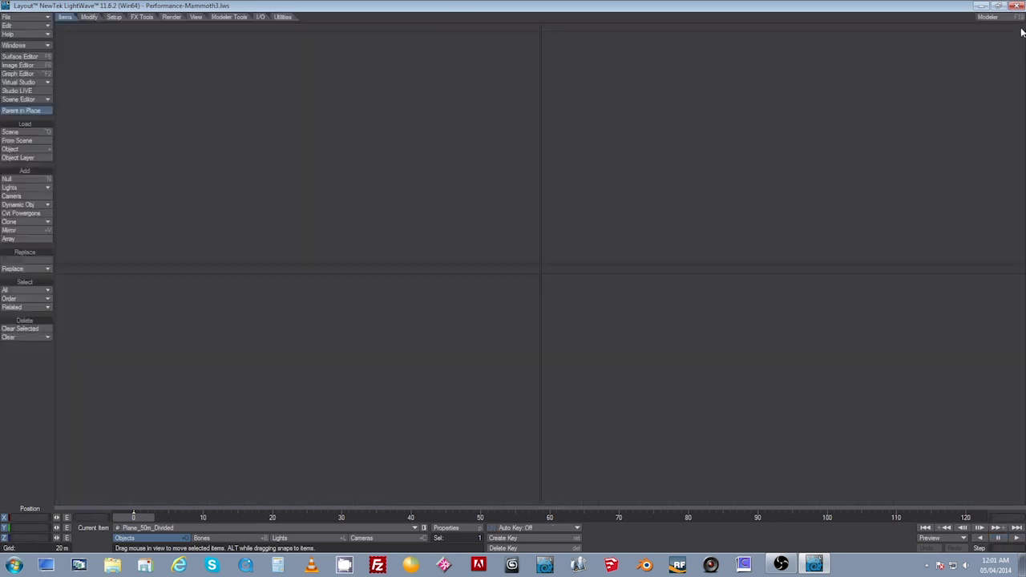
pyautogui.moveTo(524, 269); pyautogui.dragTo(500, 419)
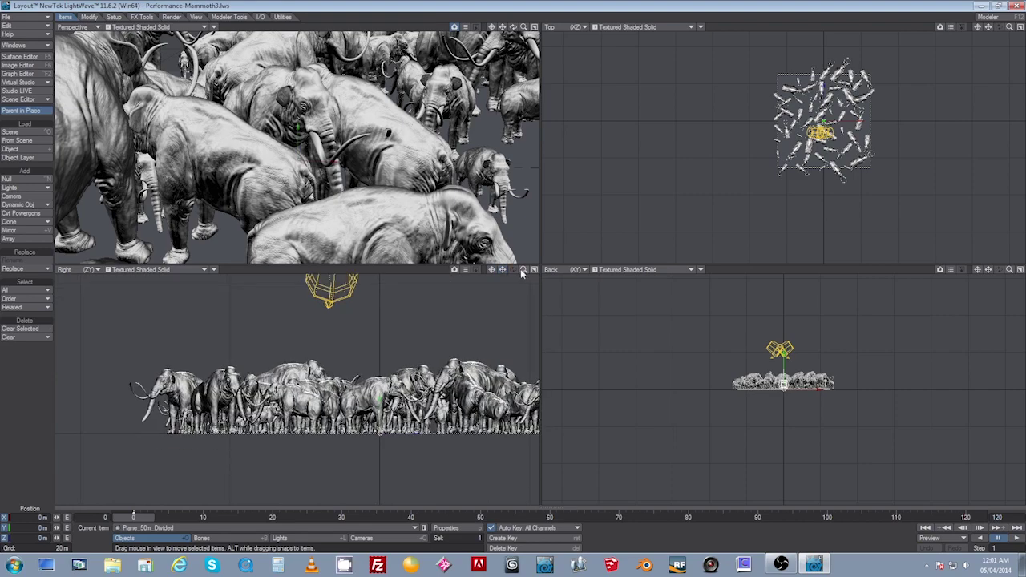
pyautogui.moveTo(524, 270); pyautogui.dragTo(630, 269)
pyautogui.moveTo(503, 270); pyautogui.dragTo(710, 307)
pyautogui.moveTo(523, 271); pyautogui.dragTo(441, 270)
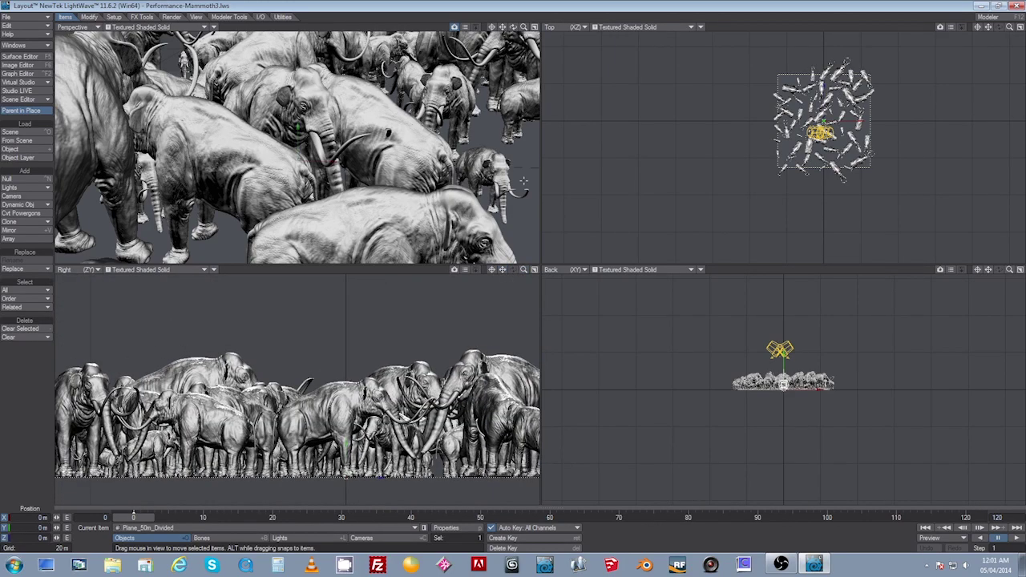
# - Inspect the herd up close in a full-size perspective view while orbiting, and return to the four-view layout
pyautogui.click(534, 26)
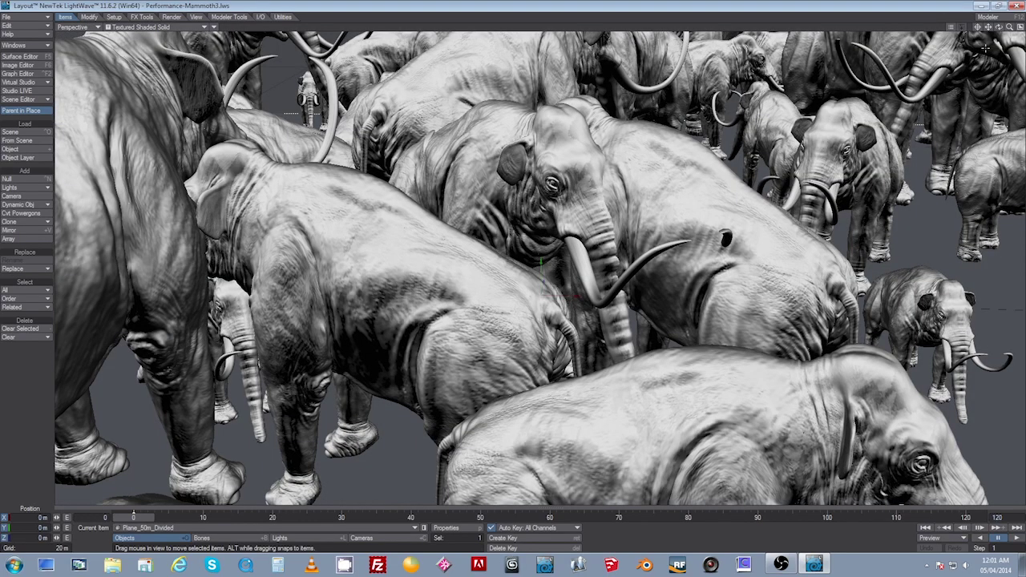
pyautogui.moveTo(999, 28)
pyautogui.mouseDown()
pyautogui.moveTo(1024, 35)
pyautogui.moveTo(1002, 29)
pyautogui.mouseUp()
pyautogui.click(1020, 27)
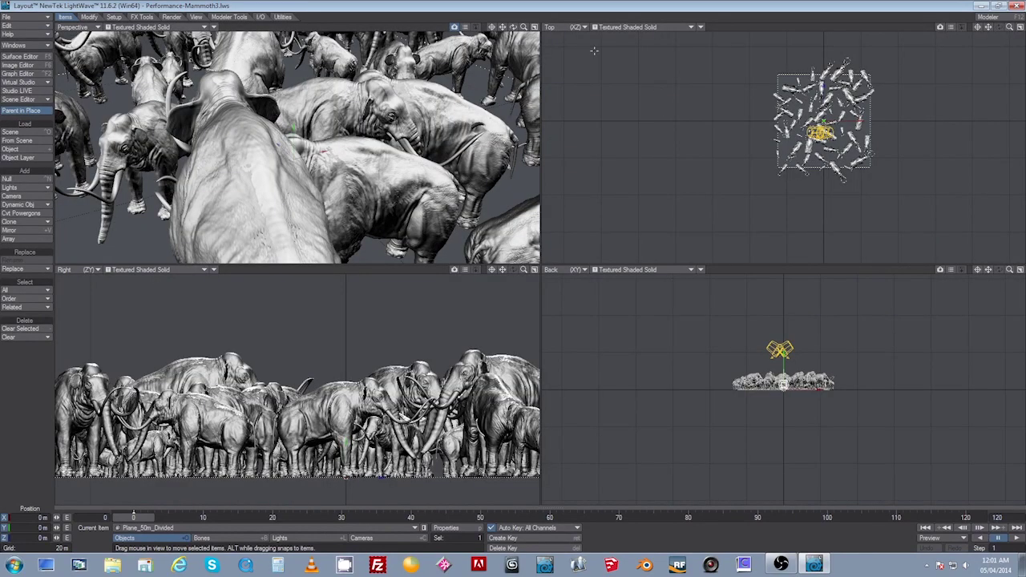
# - Show the perspective view full size and open the Mammoth entry in the Plane_50m_Divided instance generator
pyautogui.click(534, 26)
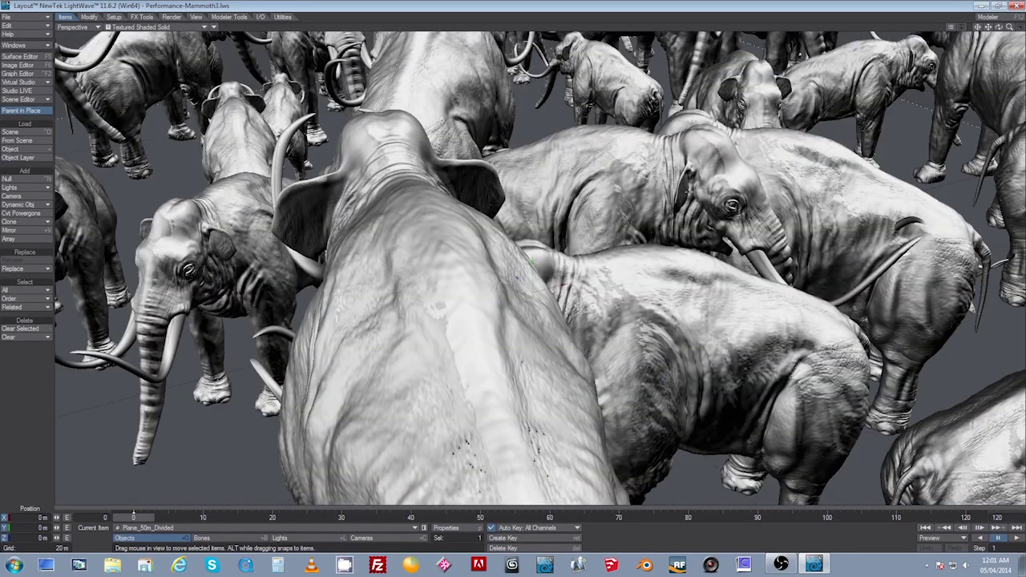
pyautogui.moveTo(1010, 27); pyautogui.dragTo(958, 30)
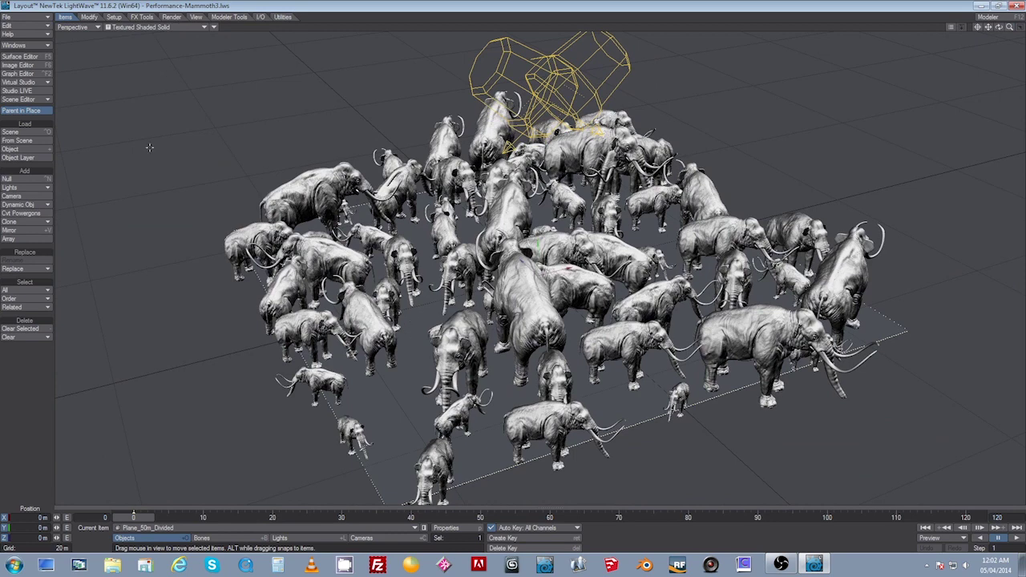
pyautogui.press('p')
pyautogui.click(255, 103)
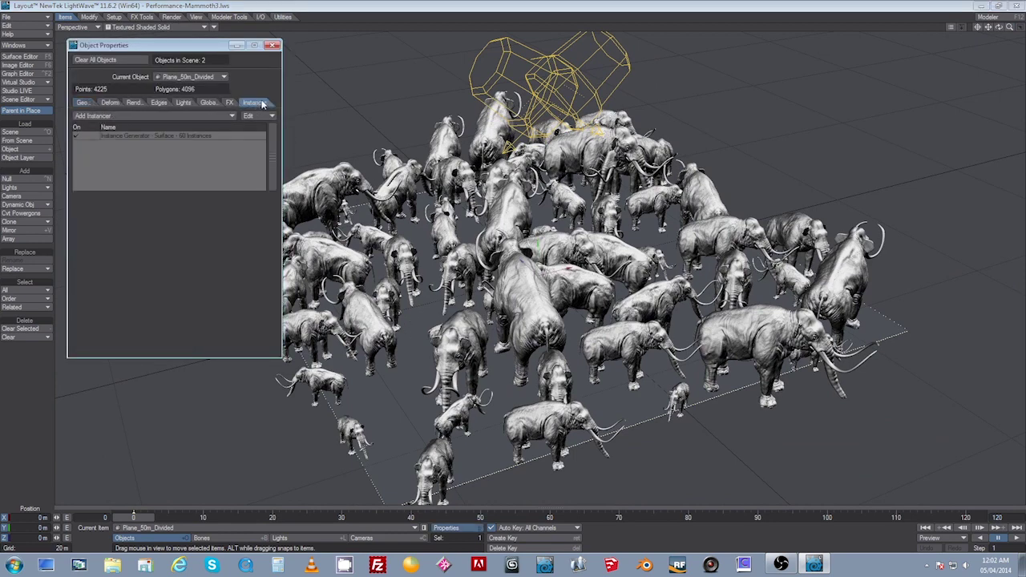
pyautogui.doubleClick(149, 136)
pyautogui.moveTo(230, 193); pyautogui.dragTo(286, 155)
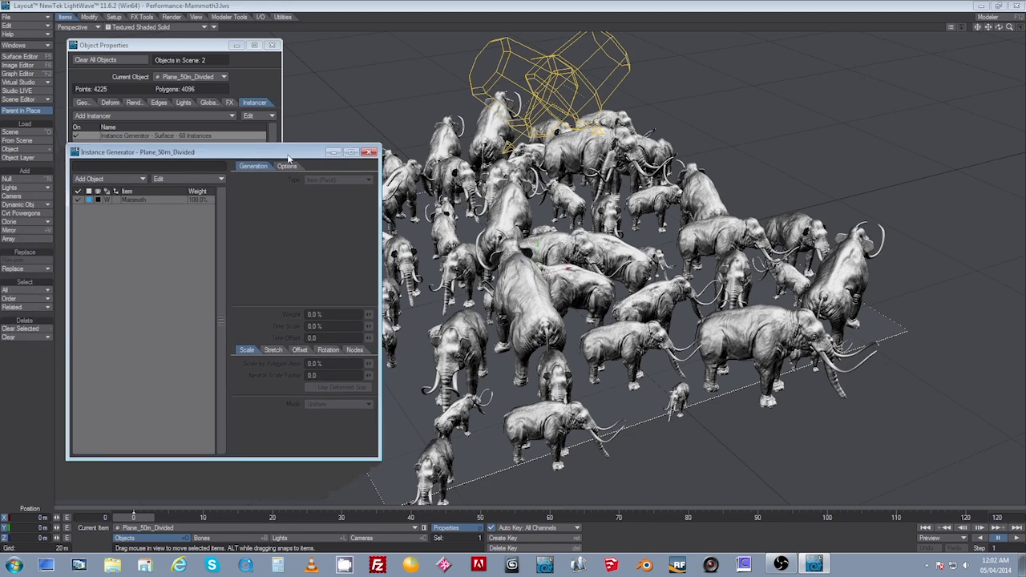
pyautogui.click(138, 200)
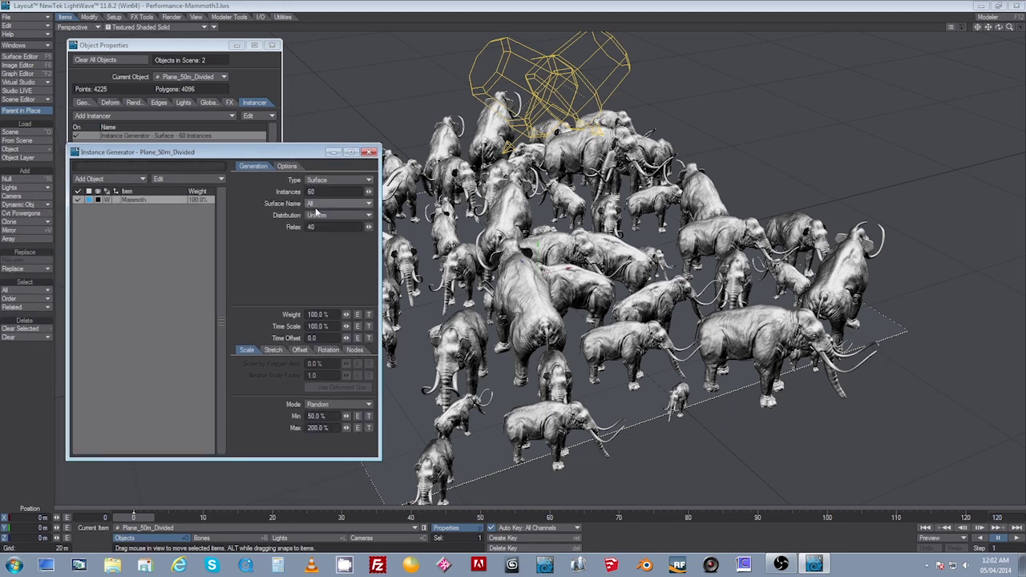
# - Set the Mammoth instance count to 100 and orbit the herd to test viewport responsiveness
pyautogui.click(311, 192)
pyautogui.write('100')
pyautogui.press('Tab')
pyautogui.moveTo(999, 27); pyautogui.dragTo(991, 6)
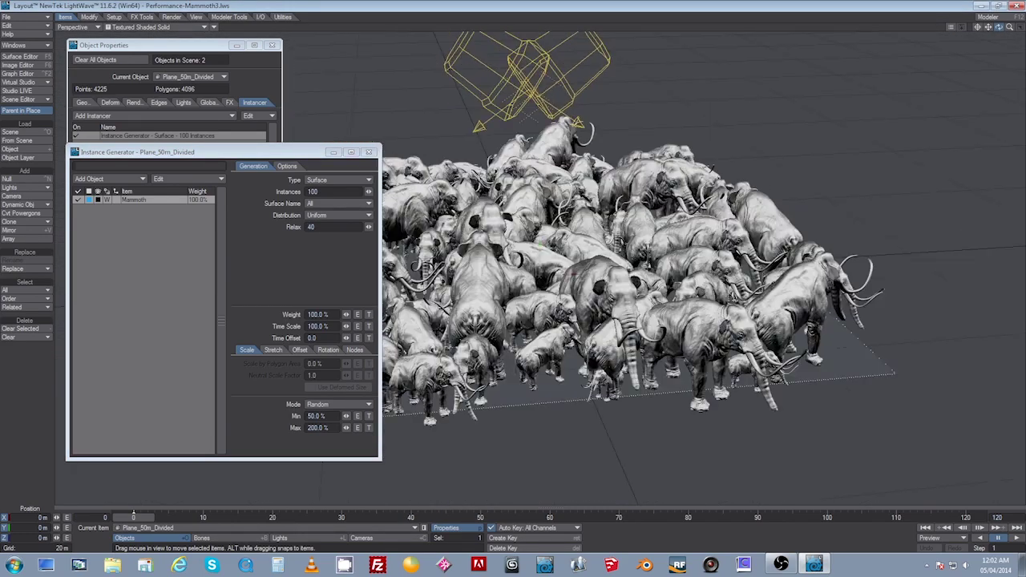
pyautogui.moveTo(999, 27)
pyautogui.mouseDown()
pyautogui.moveTo(1019, 27)
pyautogui.moveTo(975, 35)
pyautogui.moveTo(1012, 28)
pyautogui.mouseUp()
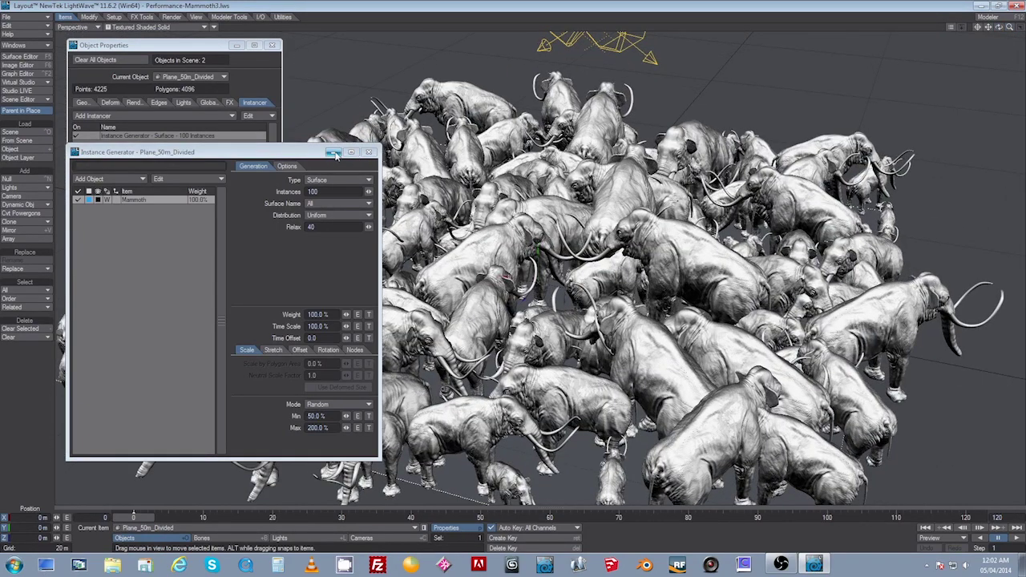
# - Minimize the property windows, examine zoom performance in the four-view layout, and return to the single perspective view
pyautogui.click(335, 154)
pyautogui.click(239, 47)
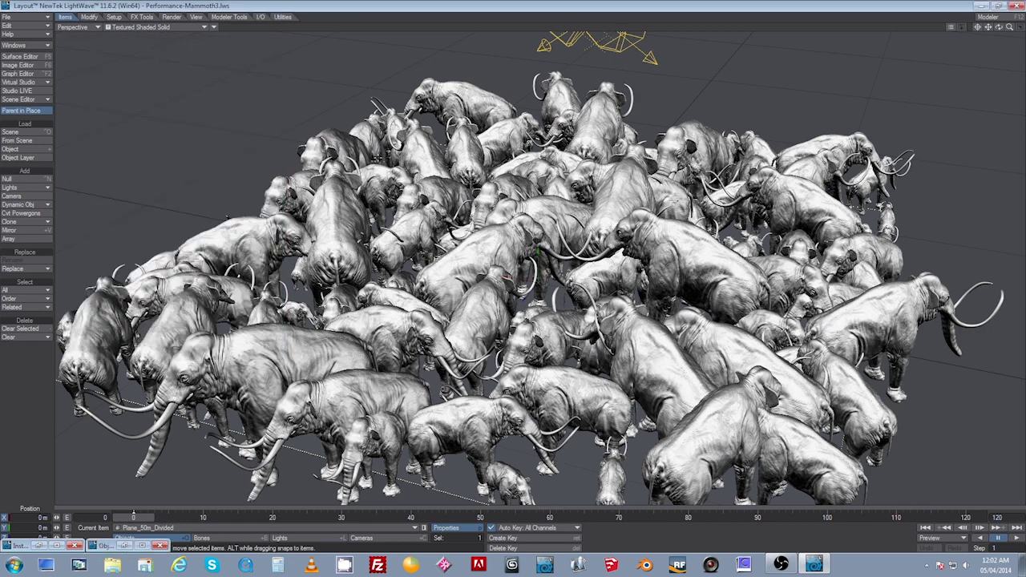
pyautogui.press('F3')
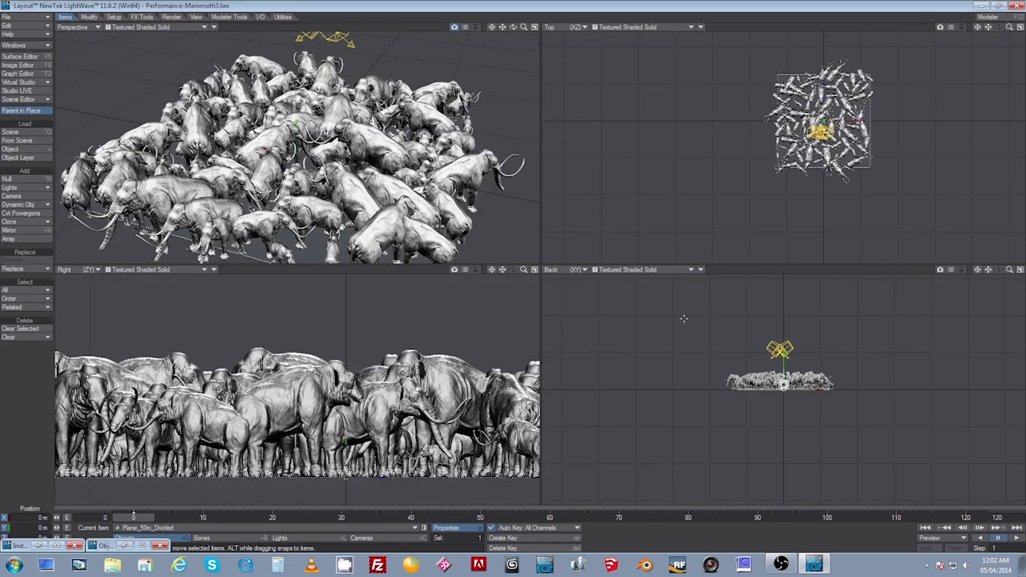
pyautogui.moveTo(525, 271); pyautogui.dragTo(504, 273)
pyautogui.moveTo(1010, 28); pyautogui.dragTo(834, 146)
pyautogui.moveTo(523, 28); pyautogui.dragTo(631, 155)
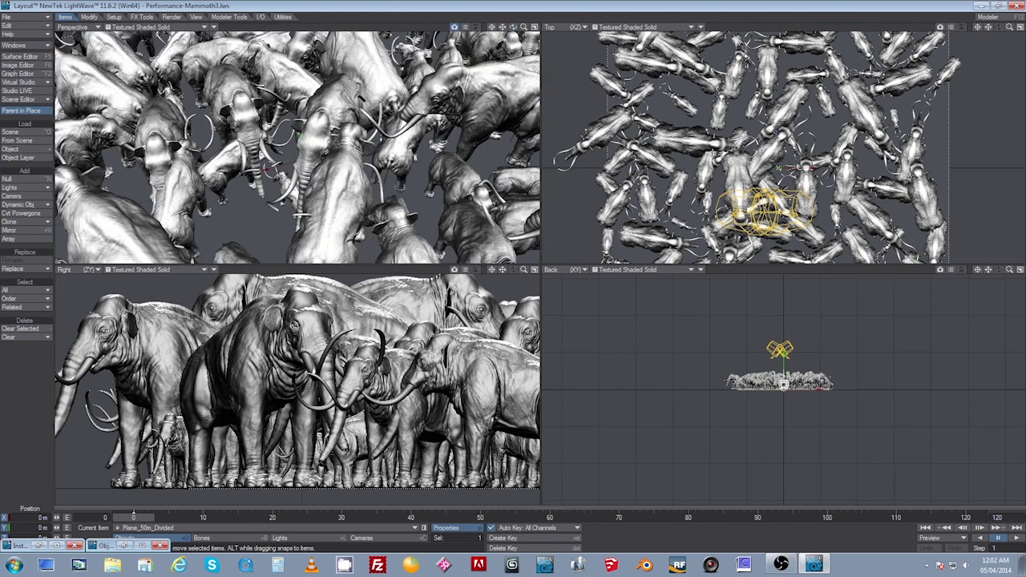
pyautogui.moveTo(1009, 271); pyautogui.dragTo(1018, 347)
pyautogui.press('KP_0')
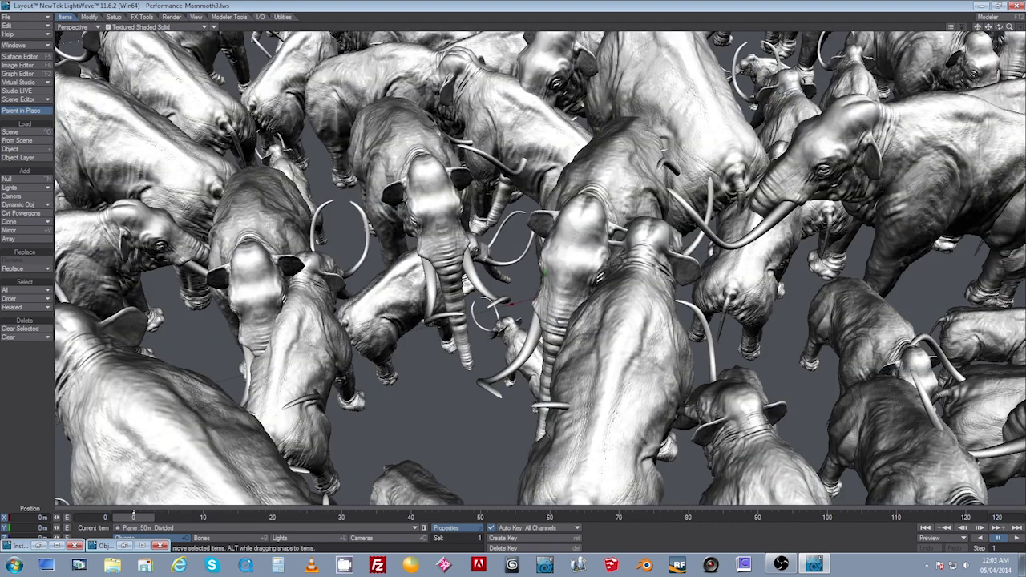
# - Restore the instance generator, set the Mammoth instances to 200, and orbit the herd to test performance
pyautogui.click(125, 546)
pyautogui.click(38, 546)
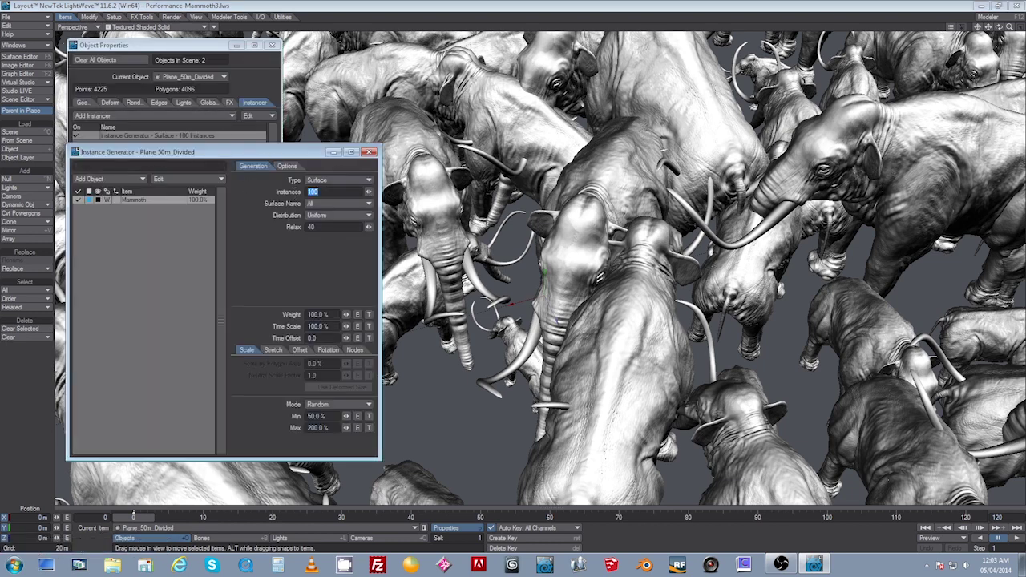
pyautogui.moveTo(1009, 27)
pyautogui.mouseDown()
pyautogui.moveTo(934, 27)
pyautogui.moveTo(994, 7)
pyautogui.moveTo(1024, 17)
pyautogui.moveTo(998, 19)
pyautogui.mouseUp()
pyautogui.moveTo(329, 192); pyautogui.dragTo(304, 196)
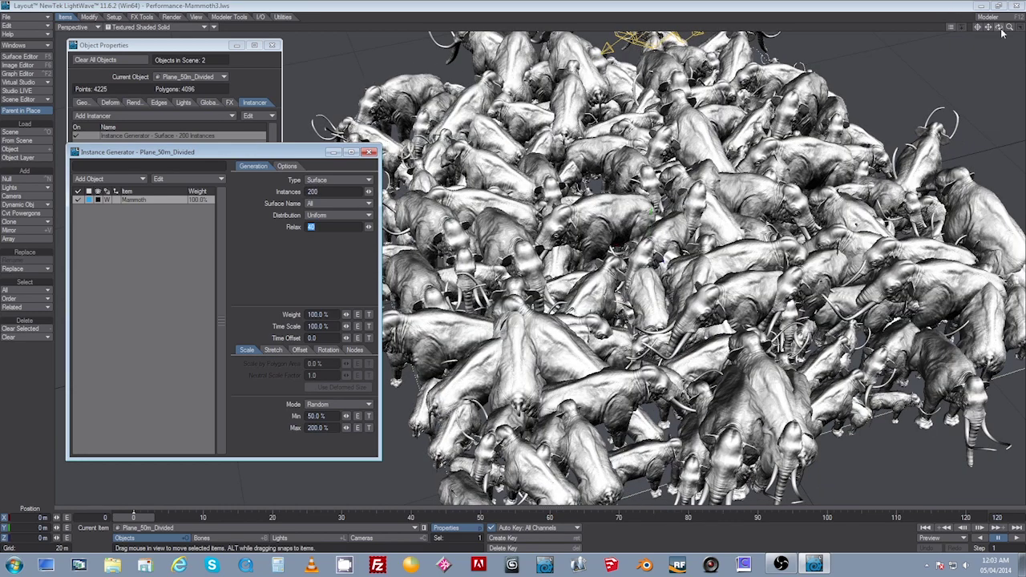
pyautogui.moveTo(1000, 28)
pyautogui.mouseDown()
pyautogui.moveTo(997, 8)
pyautogui.moveTo(990, 26)
pyautogui.moveTo(995, 17)
pyautogui.moveTo(994, 26)
pyautogui.moveTo(1021, 29)
pyautogui.moveTo(998, 28)
pyautogui.mouseUp()
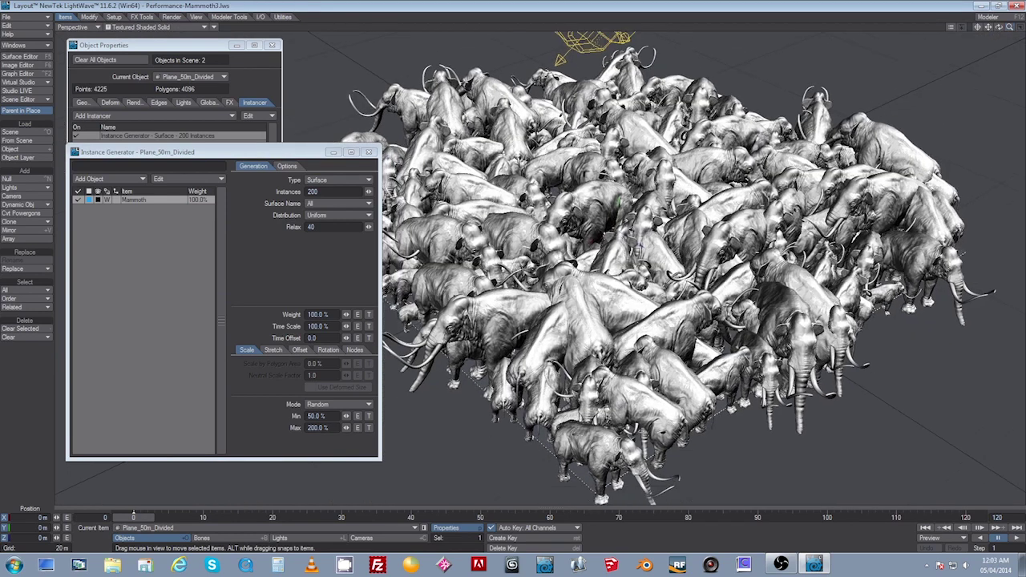
# - Test orbiting the herd in Wireframe display mode, and restore the view to Textured Shaded Solid
pyautogui.click(142, 28)
pyautogui.click(120, 35)
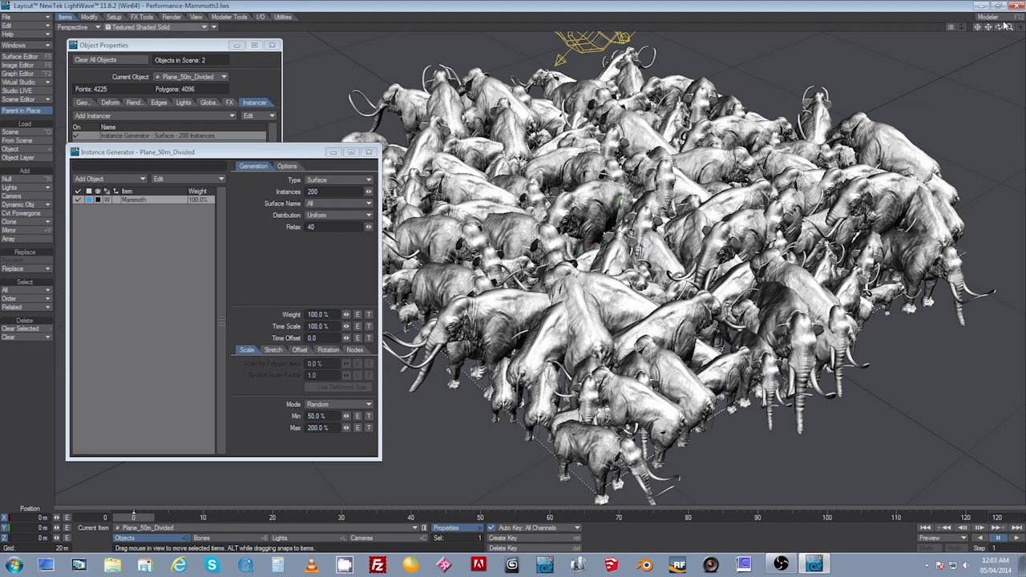
pyautogui.moveTo(999, 29); pyautogui.dragTo(999, 29)
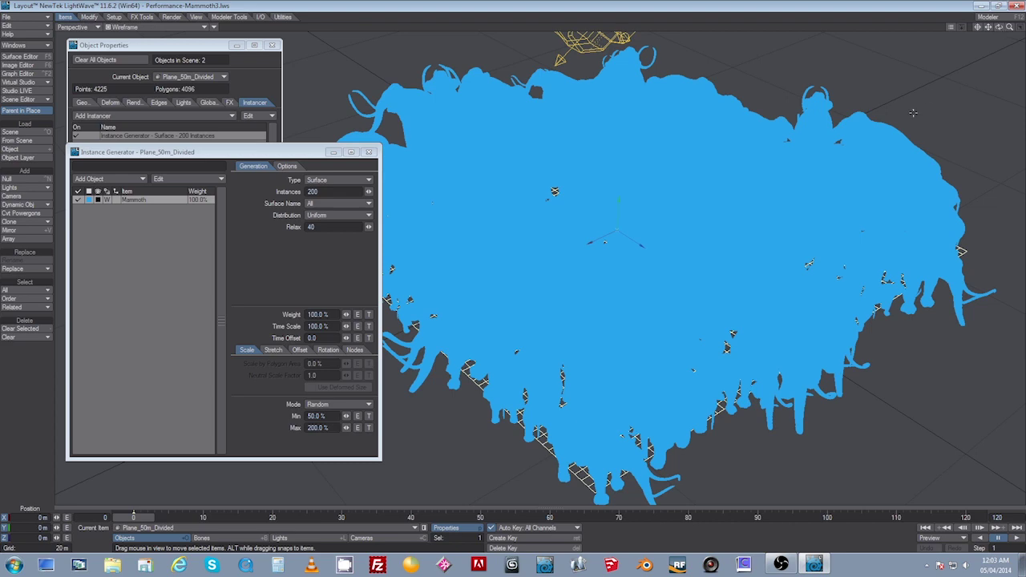
pyautogui.moveTo(1000, 27)
pyautogui.mouseDown()
pyautogui.moveTo(992, 10)
pyautogui.moveTo(994, 25)
pyautogui.moveTo(1023, 27)
pyautogui.moveTo(990, 28)
pyautogui.moveTo(1022, 28)
pyautogui.moveTo(1012, 27)
pyautogui.mouseUp()
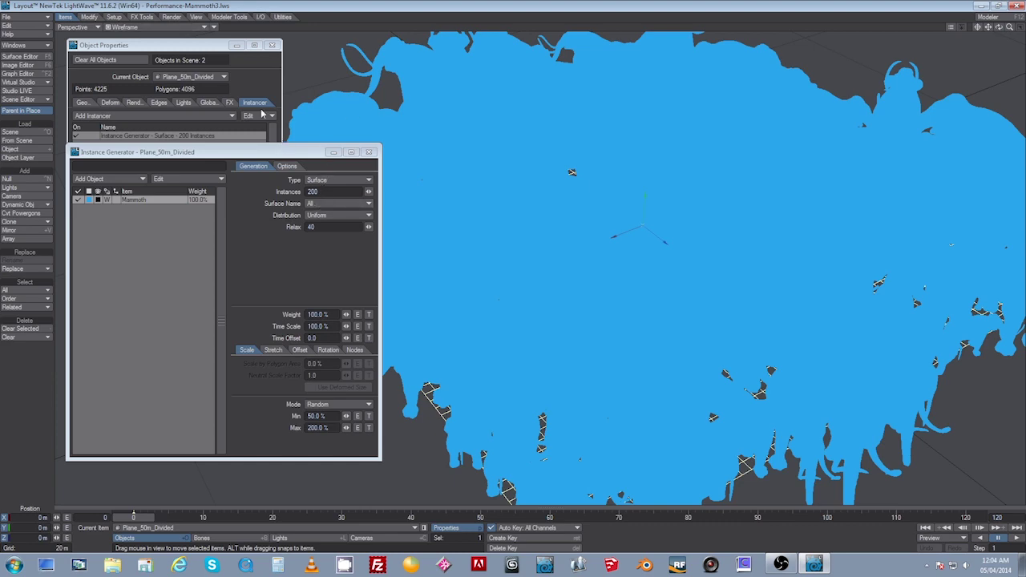
pyautogui.click(157, 27)
pyautogui.click(140, 58)
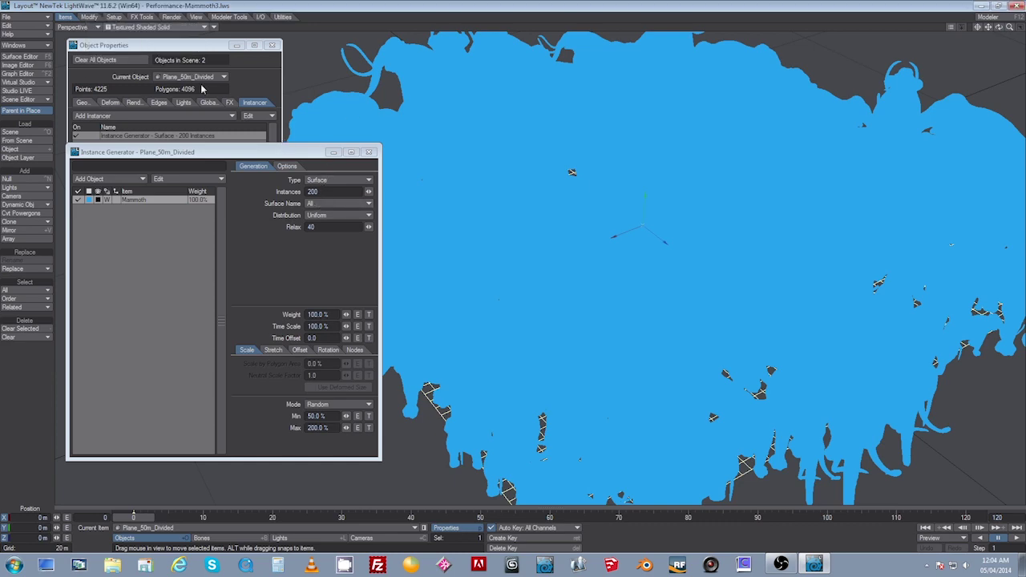
# - Increase the Mammoth instances to 300 and orbit the herd to check viewport redraw
pyautogui.moveTo(331, 191); pyautogui.dragTo(301, 193)
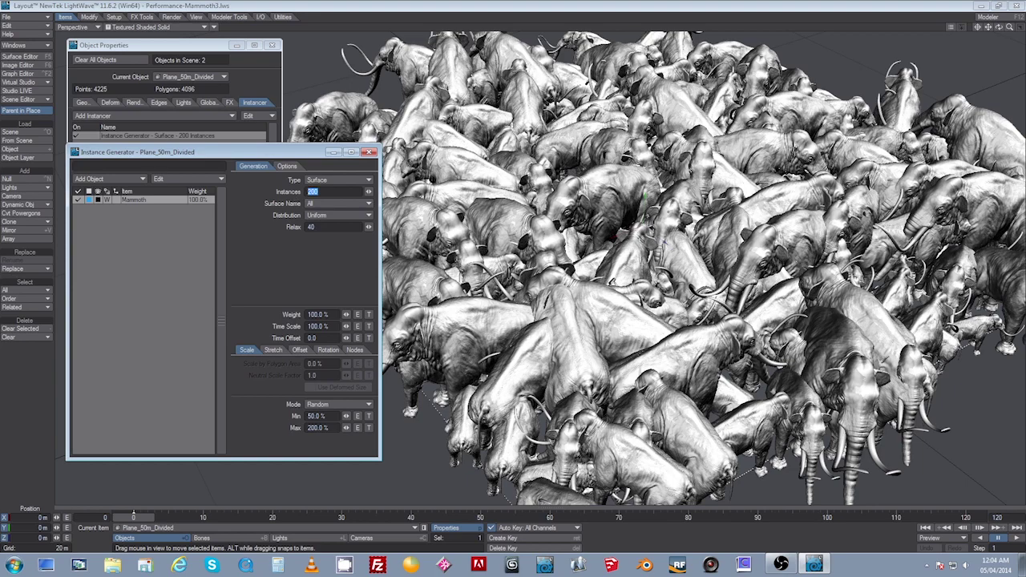
pyautogui.moveTo(999, 27); pyautogui.dragTo(976, 38)
pyautogui.moveTo(323, 191); pyautogui.dragTo(282, 193)
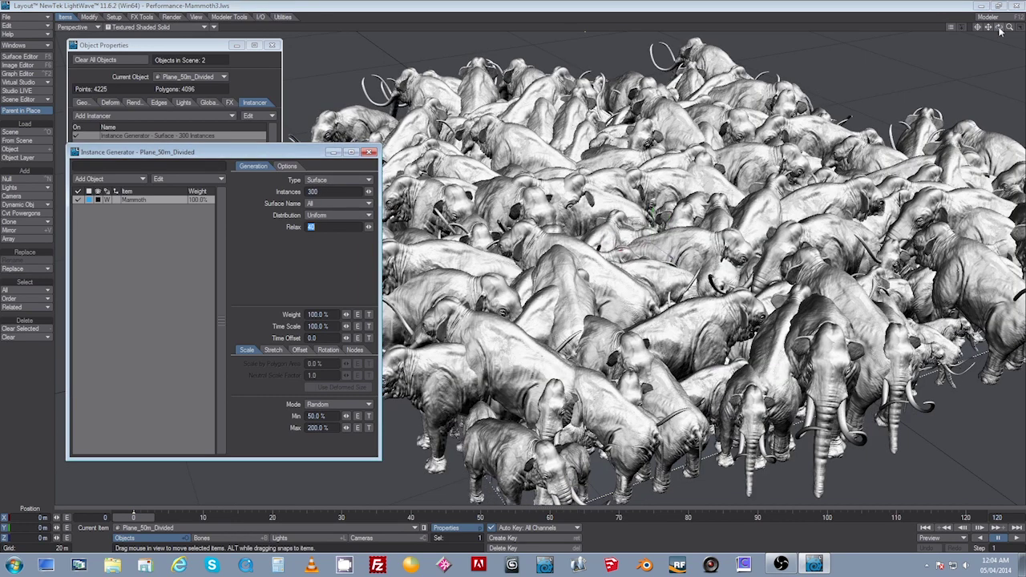
pyautogui.moveTo(999, 28)
pyautogui.mouseDown()
pyautogui.moveTo(986, 14)
pyautogui.moveTo(995, 34)
pyautogui.moveTo(1015, 30)
pyautogui.moveTo(992, 36)
pyautogui.mouseUp()
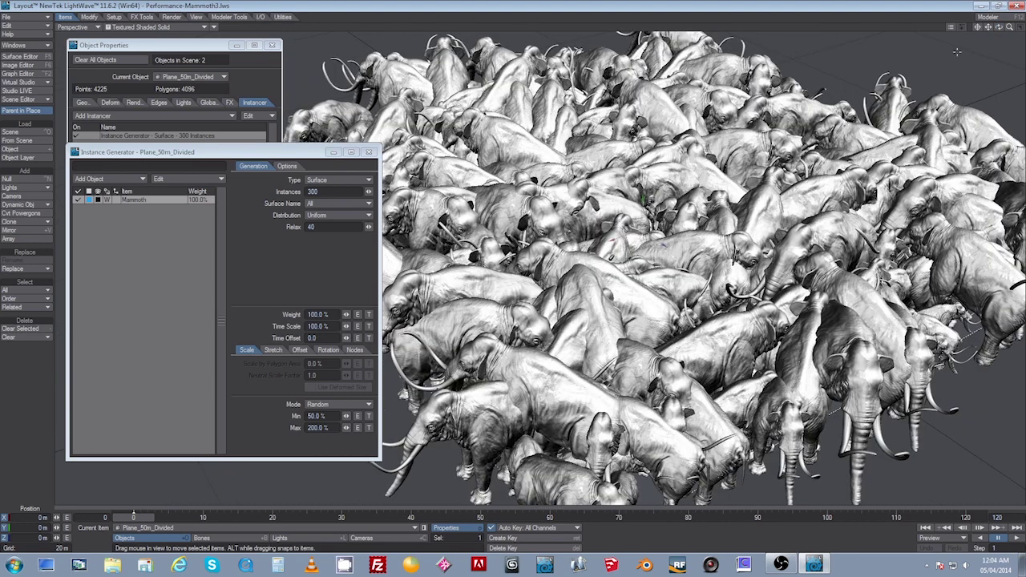
# - Raise the Mammoth instances to 400 and orbit down to a low angle on the herd
pyautogui.click(323, 191)
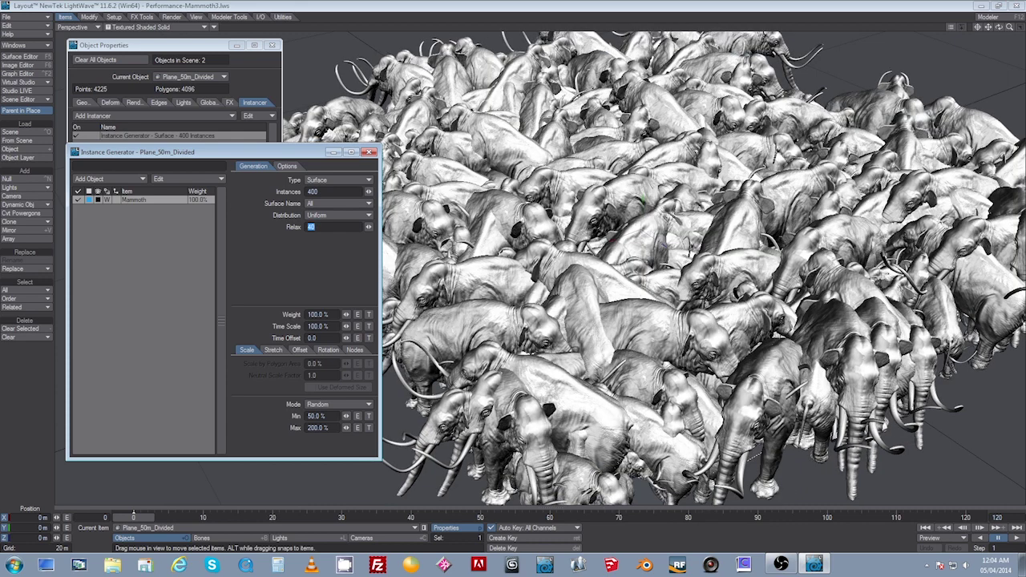
pyautogui.click(999, 28)
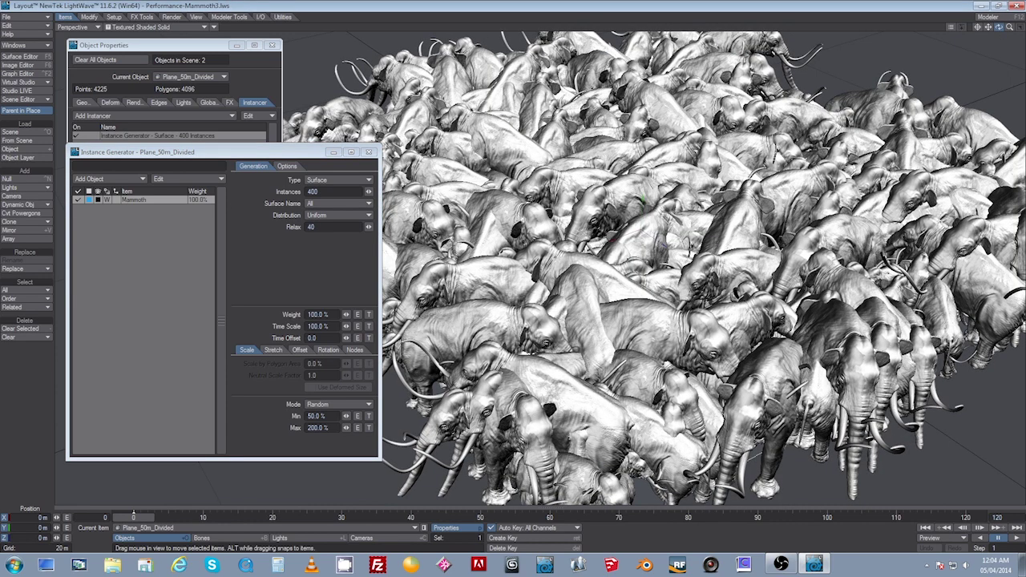
pyautogui.moveTo(999, 28); pyautogui.dragTo(984, 8)
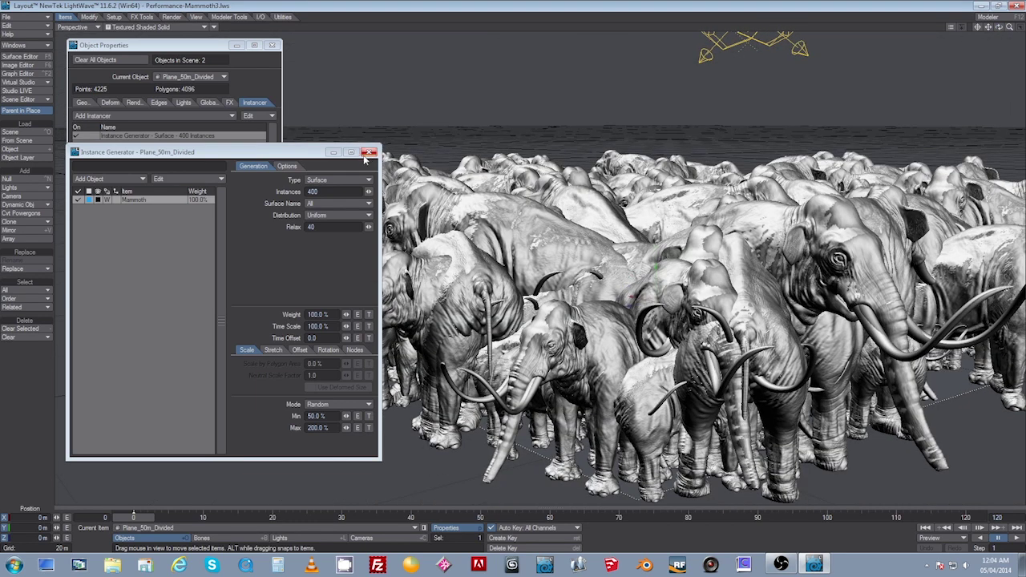
# - Reduce the Mammoth instances to 25 and orbit the sparse herd to compare responsiveness
pyautogui.click(325, 192)
pyautogui.write('25')
pyautogui.press('Tab')
pyautogui.moveTo(999, 27); pyautogui.dragTo(901, 41)
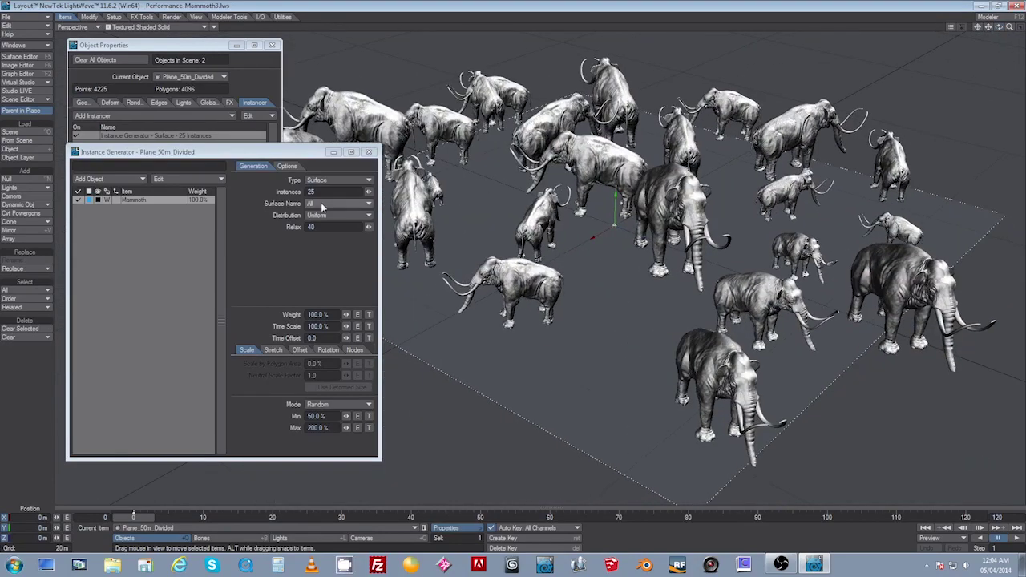
# - Set the Mammoth instances back to 100, check zooming on the herd, and close both property windows
pyautogui.click(316, 193)
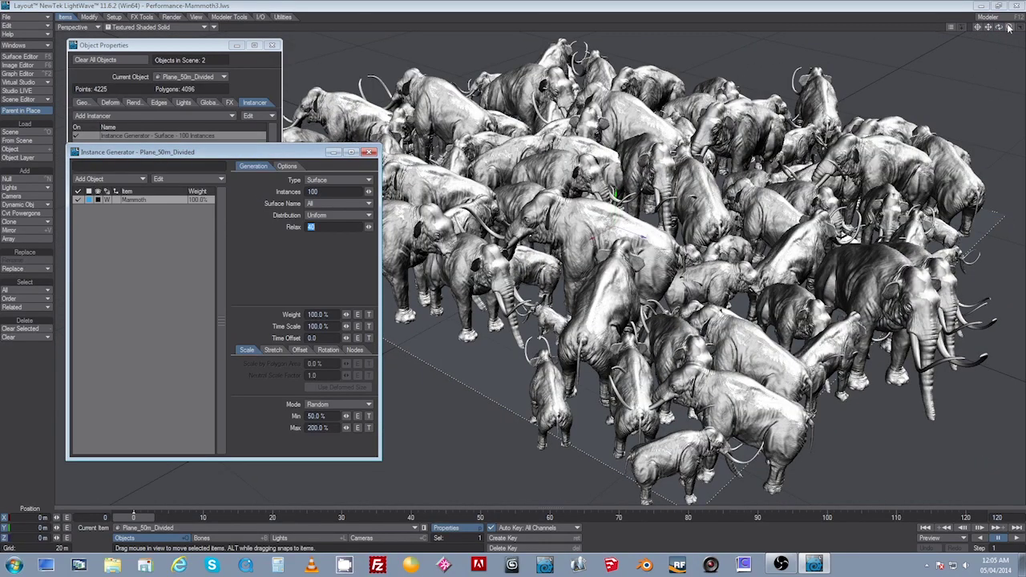
pyautogui.moveTo(1010, 29)
pyautogui.mouseDown()
pyautogui.moveTo(1024, 29)
pyautogui.moveTo(1005, 27)
pyautogui.mouseUp()
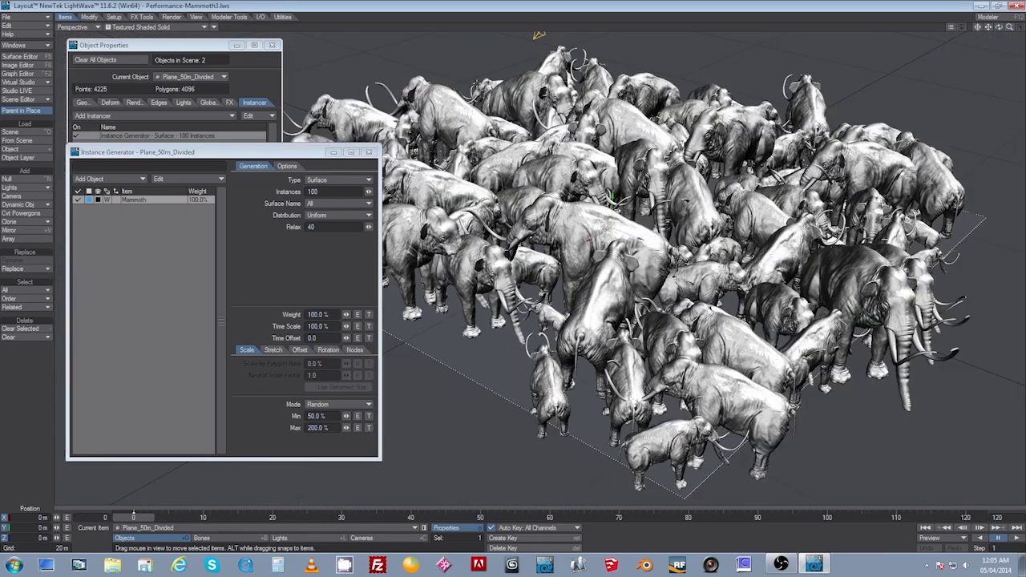
pyautogui.click(368, 152)
pyautogui.click(272, 45)
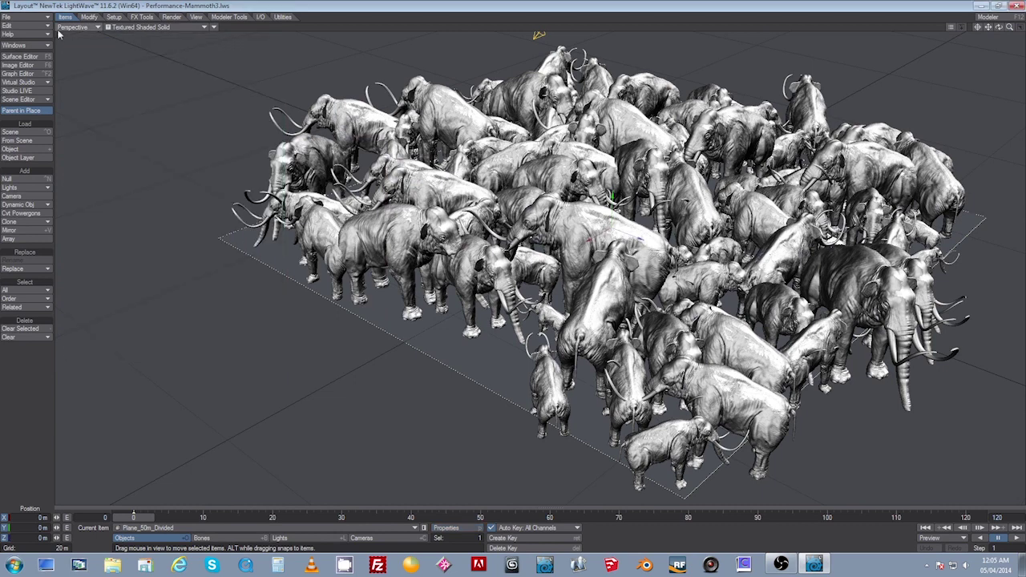
# - Clear the Performance-Mammoth3.lws scene without saving its changes
pyautogui.click(26, 20)
pyautogui.click(42, 101)
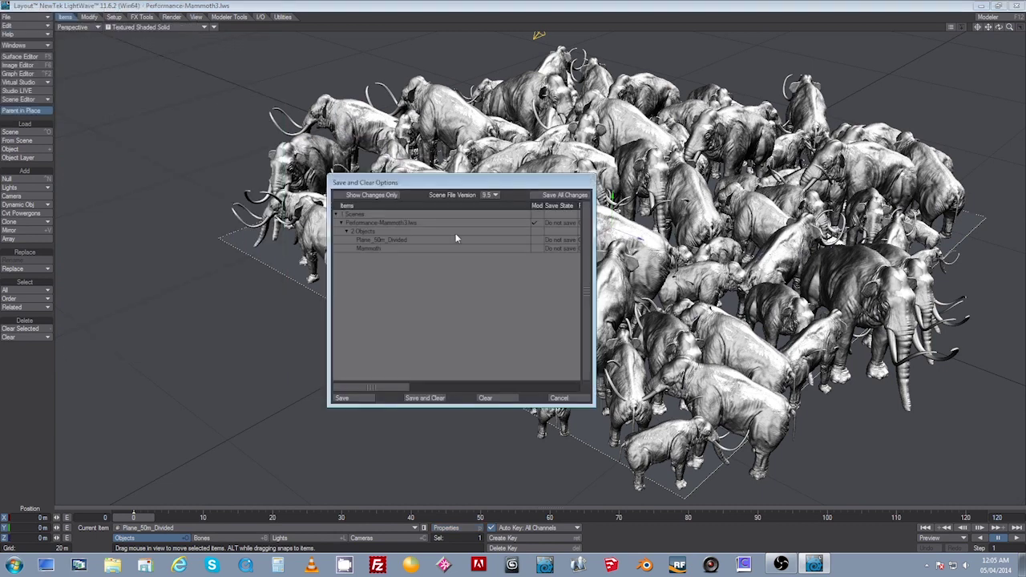
pyautogui.click(497, 398)
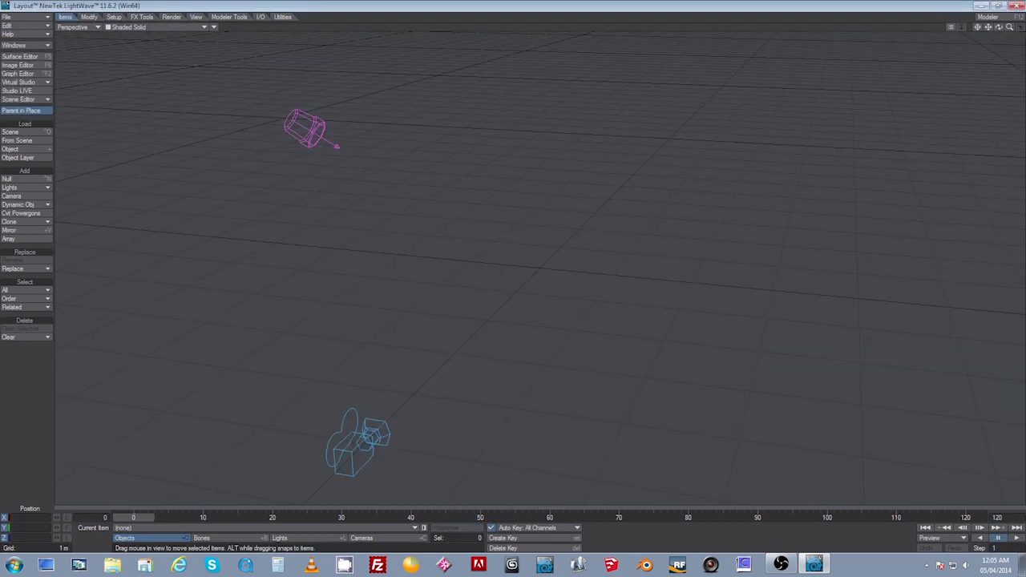